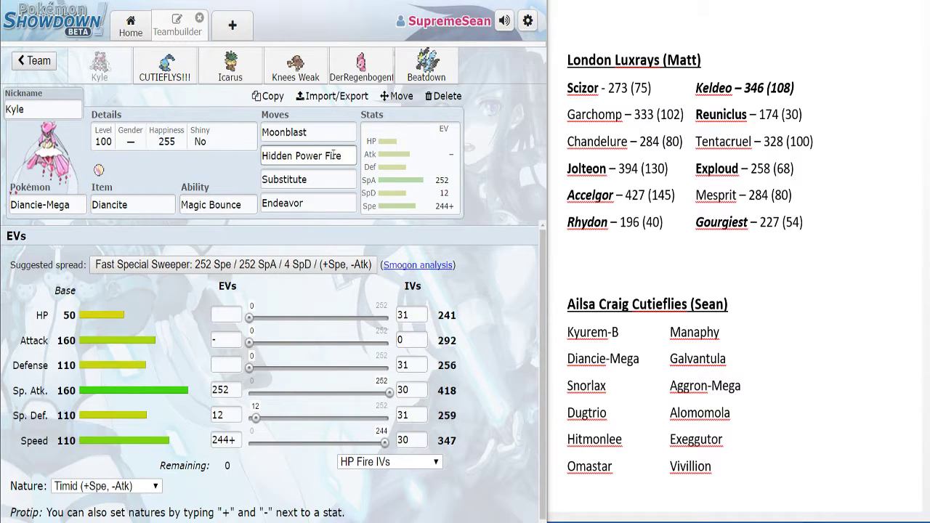
Check the Hidden Power Fire move of the Diancie-Mega set, and show its EV spread again
drag(346, 156, 287, 164)
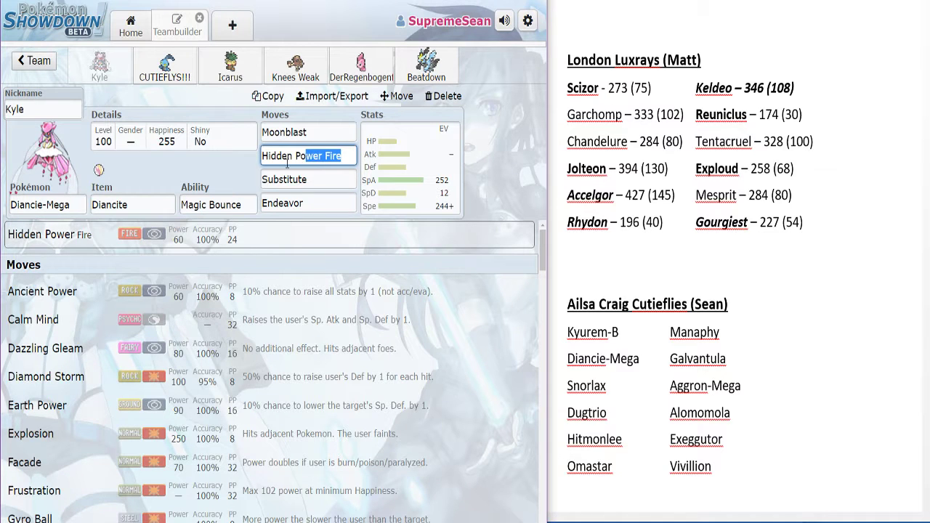
click(393, 163)
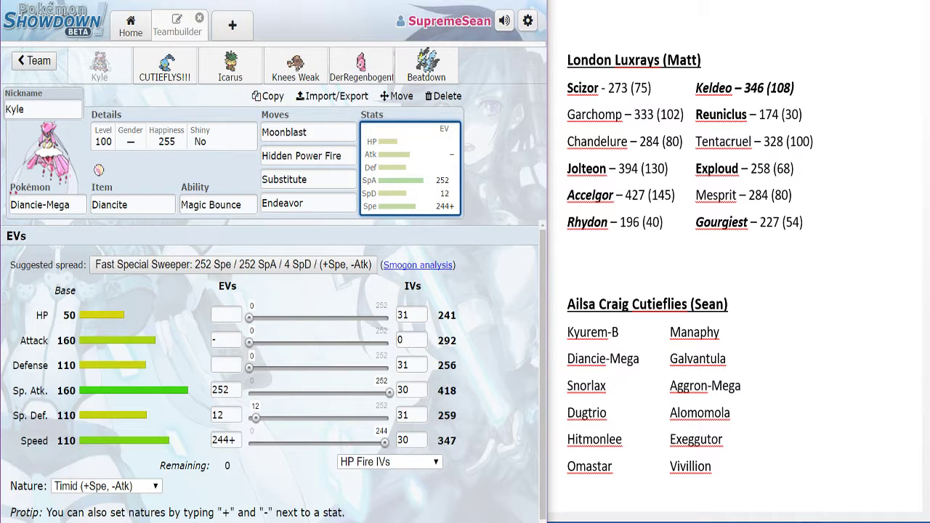
Switch to the Pokémon Damage Calculator and load the Mega Diancie set named Kyle as Pokémon 1
key(ctrl+Tab)
click(100, 196)
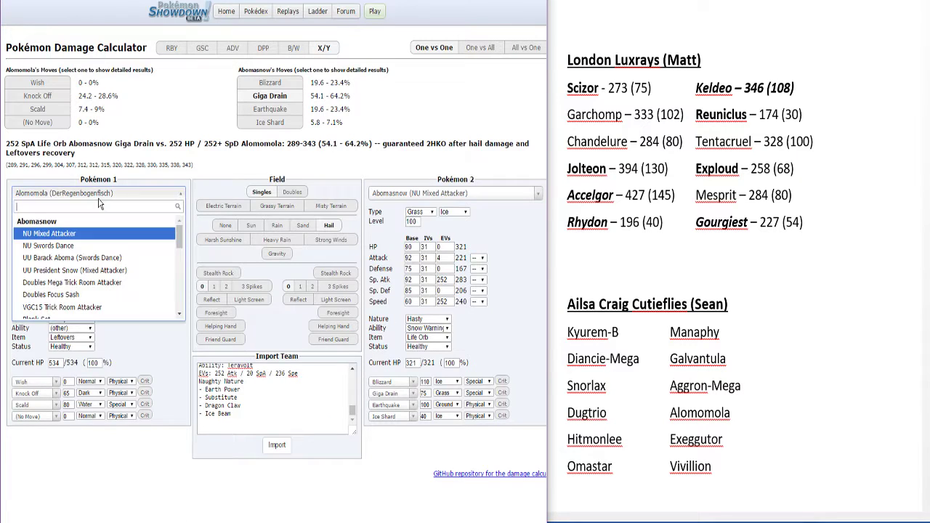
text(mega dianc)
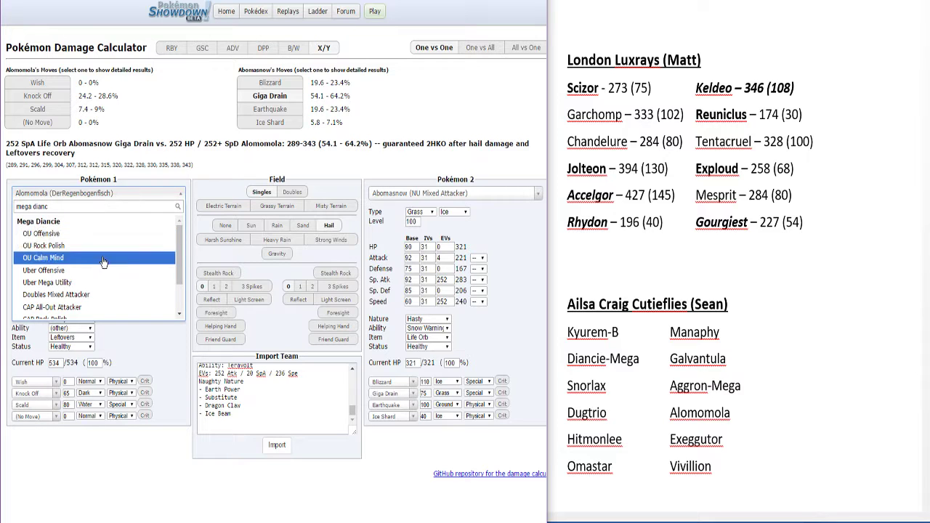
scroll(72, 269, down, 1)
click(56, 301)
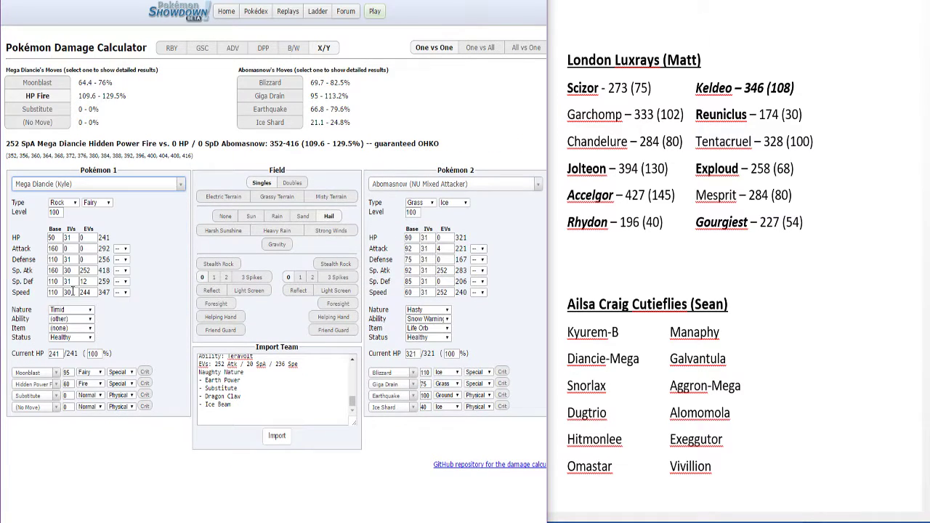
Load the Mega Scizor OU Bulky Swords Dance set as Pokémon 2
click(405, 190)
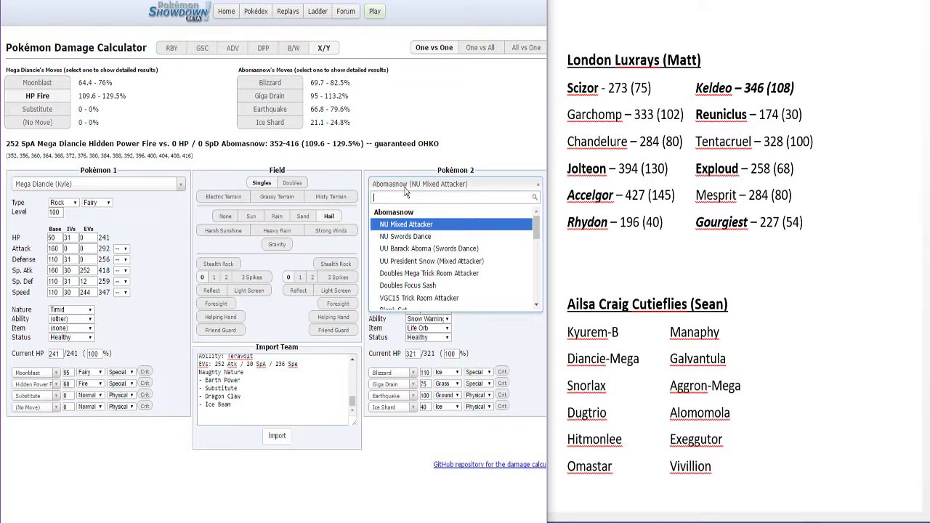
text(mega scy)
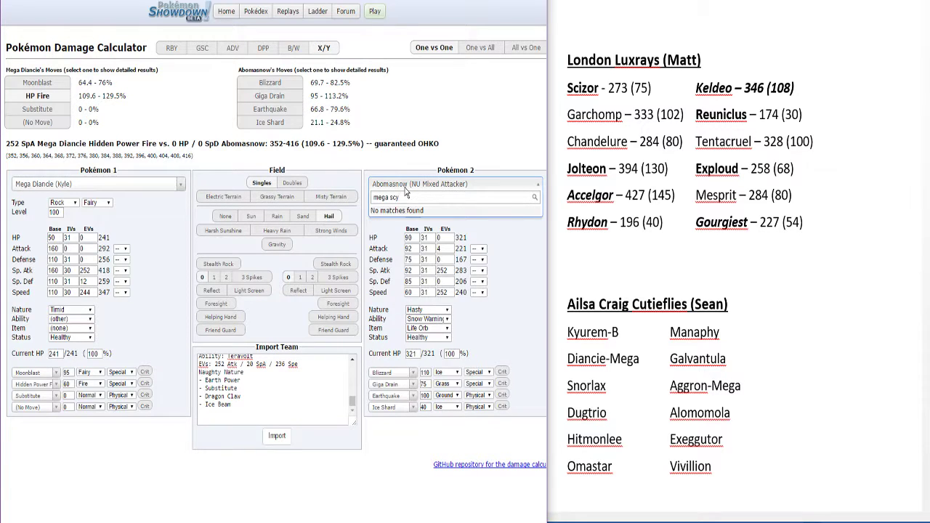
key(BackSpace)
text(i)
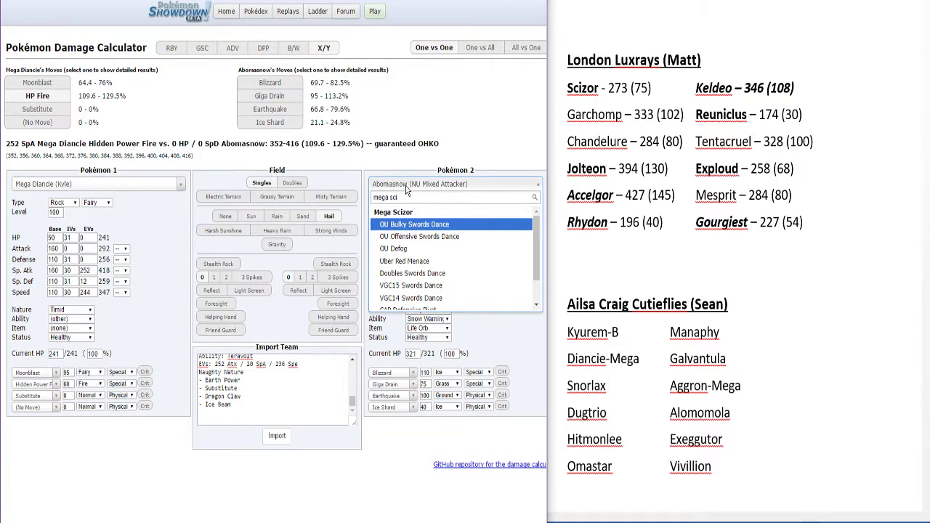
click(424, 224)
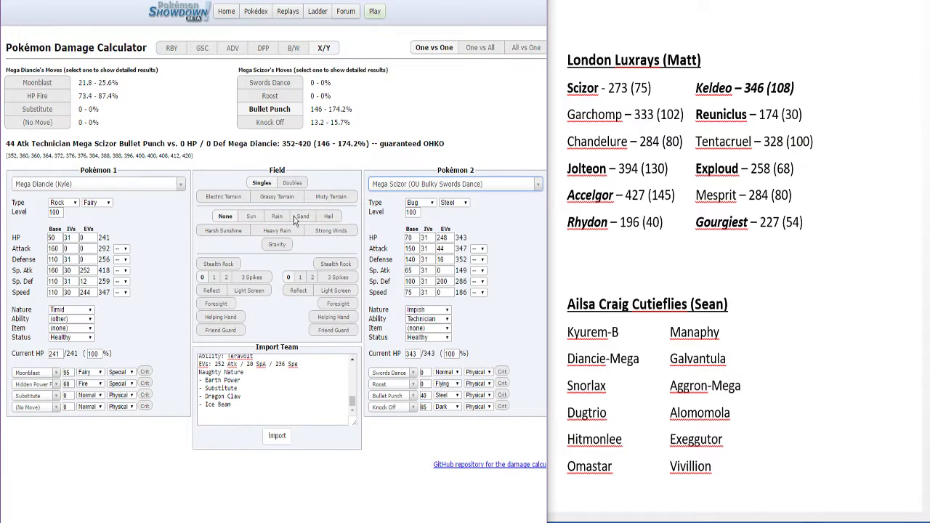
Change Mega Scizor's nature to Adamant and lower its Sp. Def EVs to 0
click(436, 310)
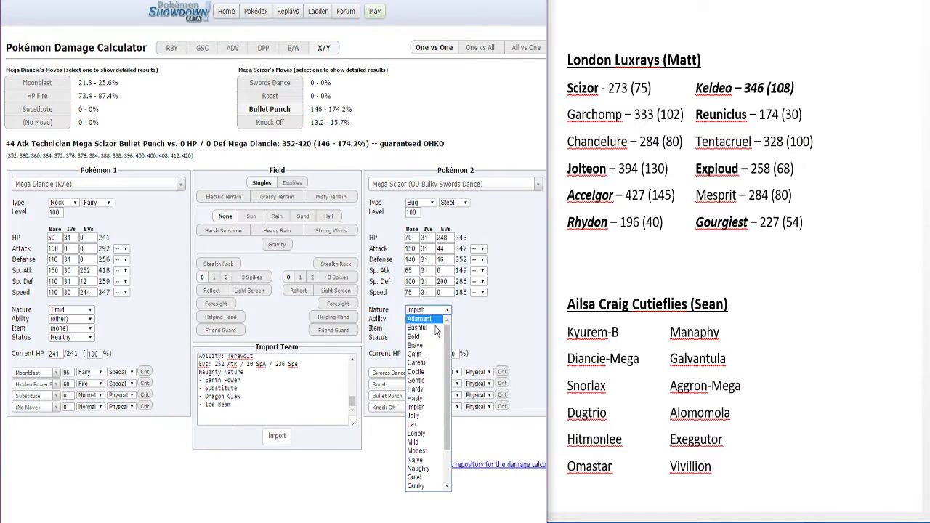
click(419, 319)
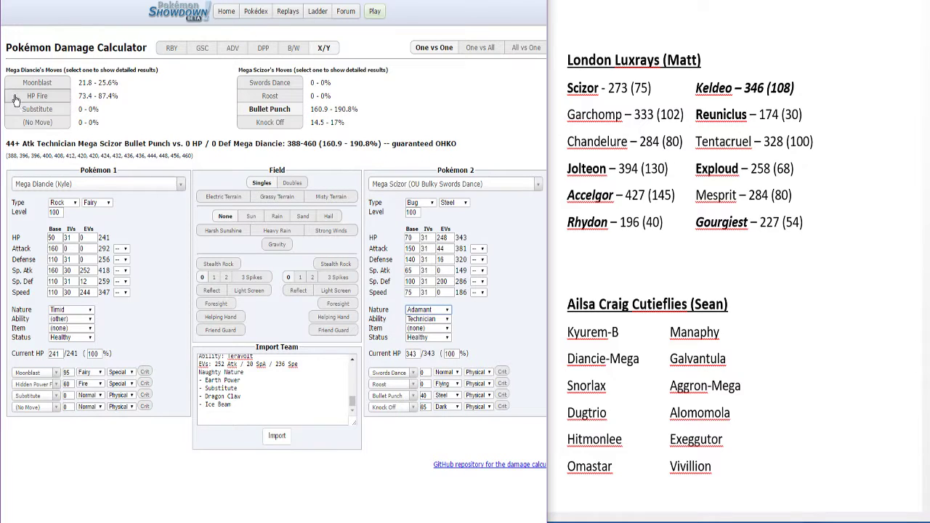
click(450, 284)
click(450, 284)
click(450, 284)
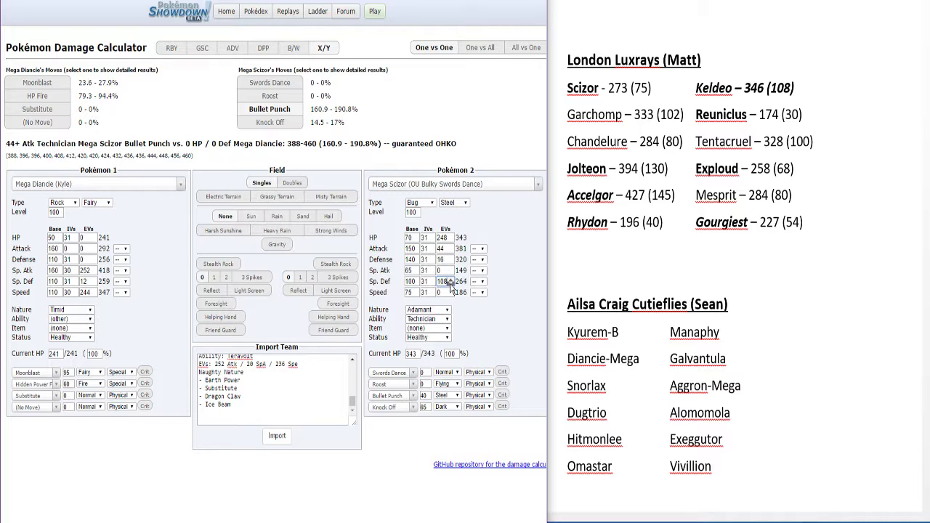
click(450, 284)
click(450, 284)
click(451, 284)
click(450, 284)
click(450, 284)
click(450, 284)
click(450, 284)
Lower Mega Scizor's HP EVs to 196 and select its Attack EV value
click(451, 240)
click(451, 240)
click(451, 241)
click(451, 241)
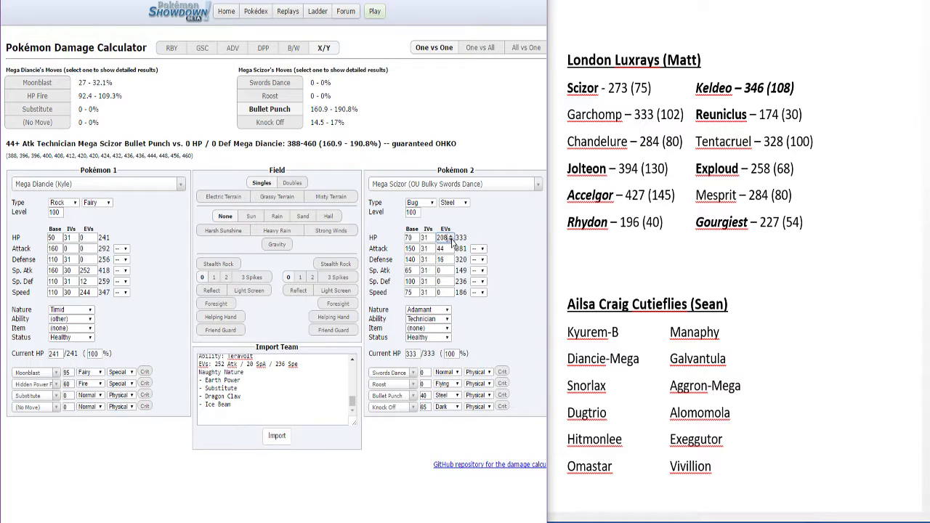
click(451, 240)
double_click(442, 248)
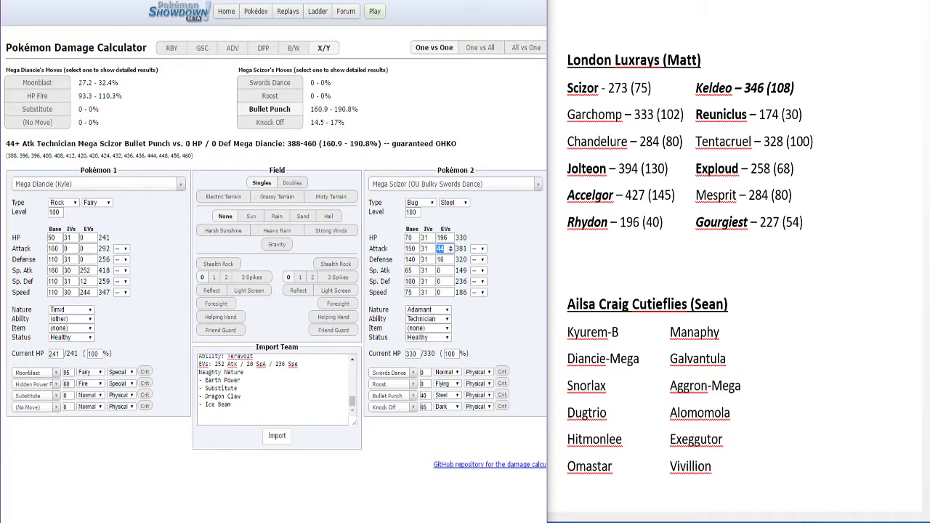
Return to the Teambuilder and highlight Reuniclus in the London Luxrays roster document, then clear the highlight
key(alt+Tab)
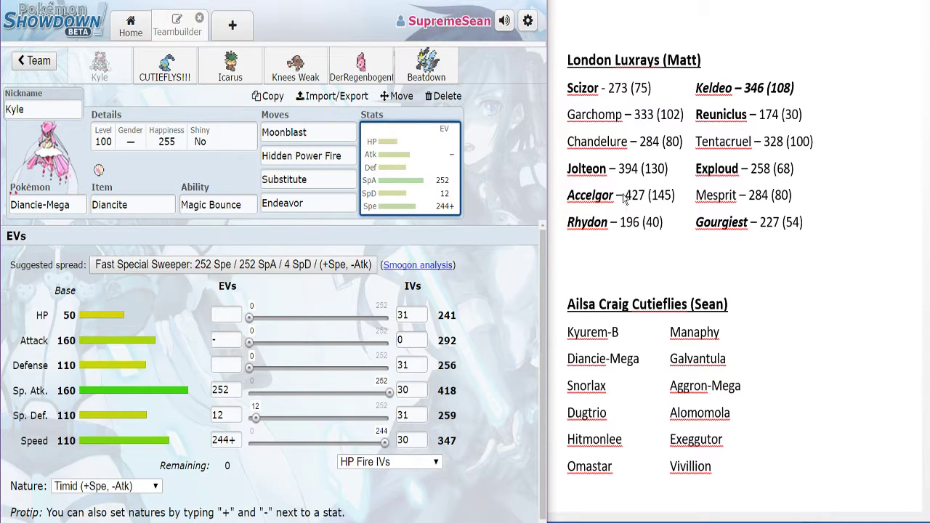
click(704, 122)
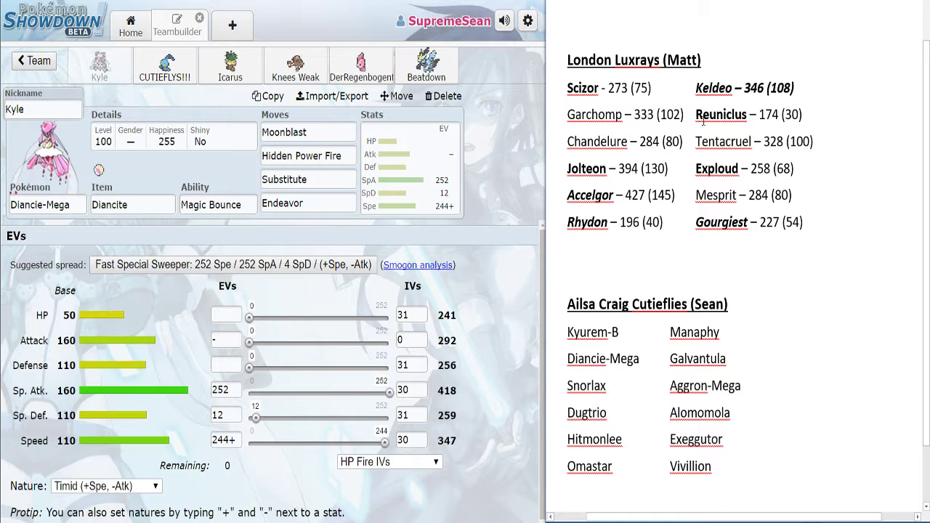
drag(695, 115, 751, 114)
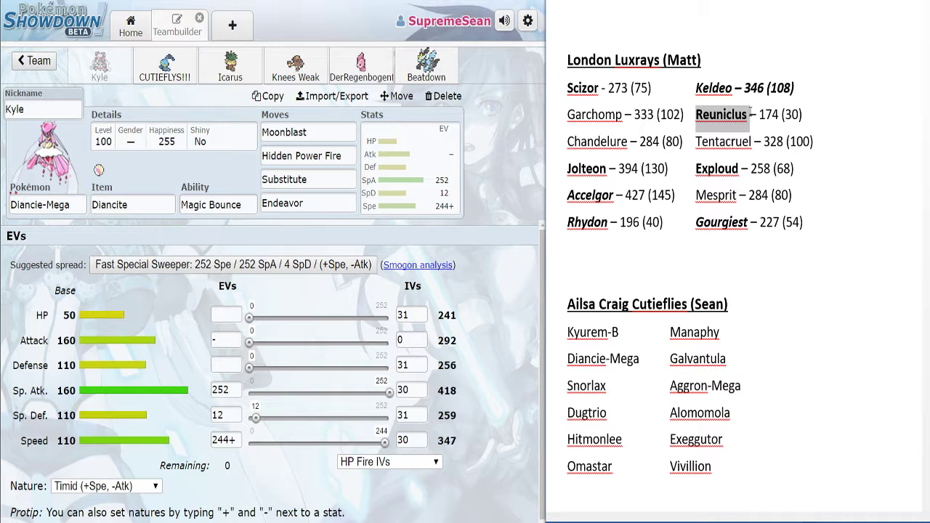
mouse_move(752, 117)
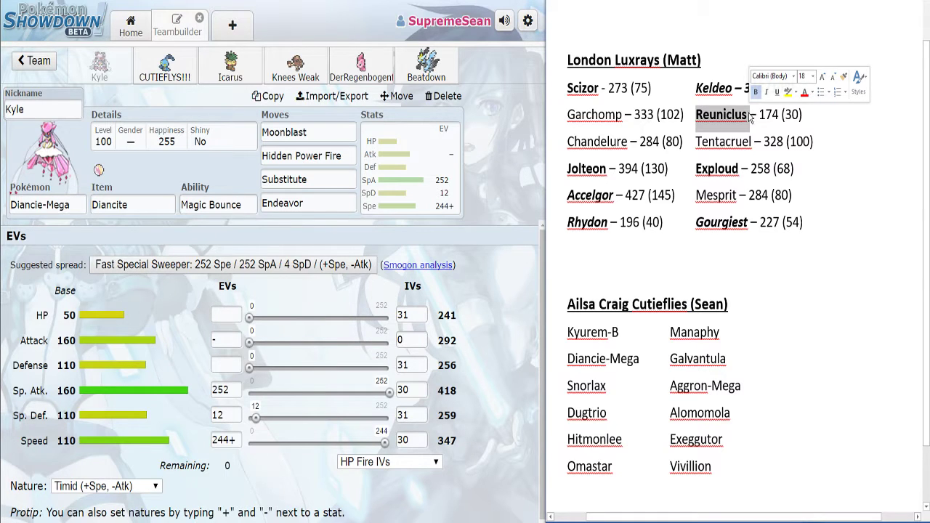
click(742, 119)
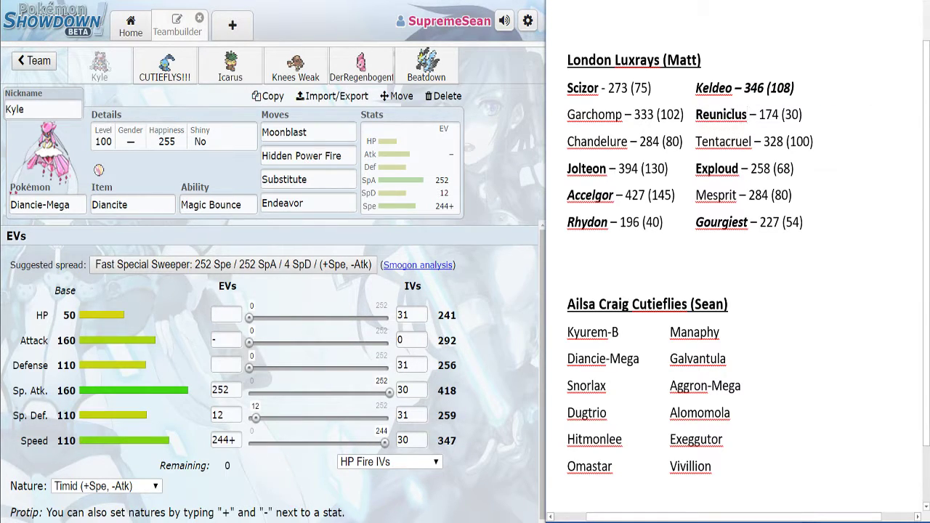
drag(741, 118, 748, 118)
click(741, 119)
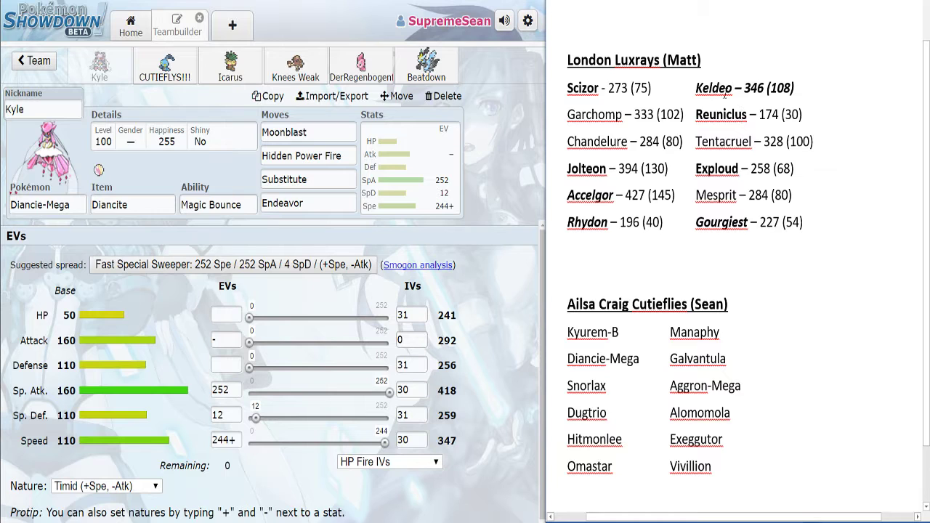
Review the CUTIEFLYS!!! Manaphy set in the team and load it as Pokémon 1 in the damage calculator
click(150, 65)
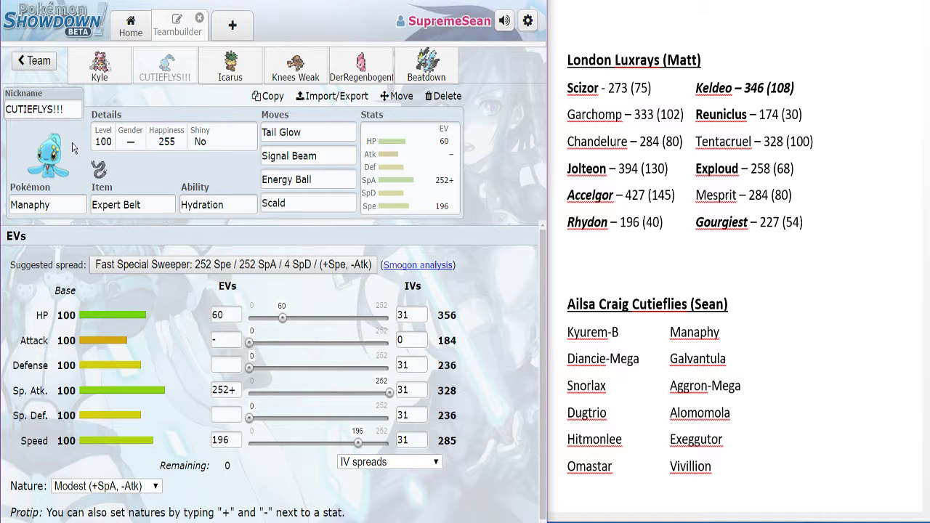
click(61, 110)
key(ctrl+Tab)
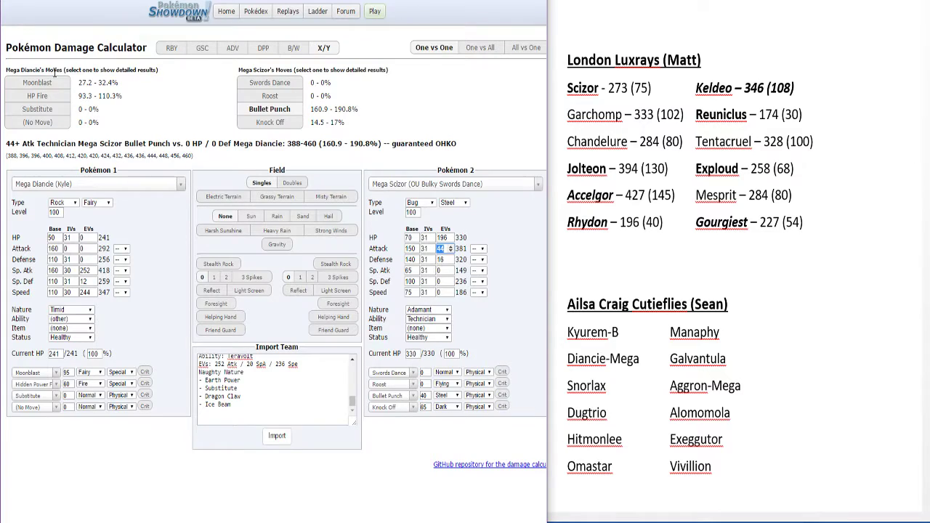
click(49, 185)
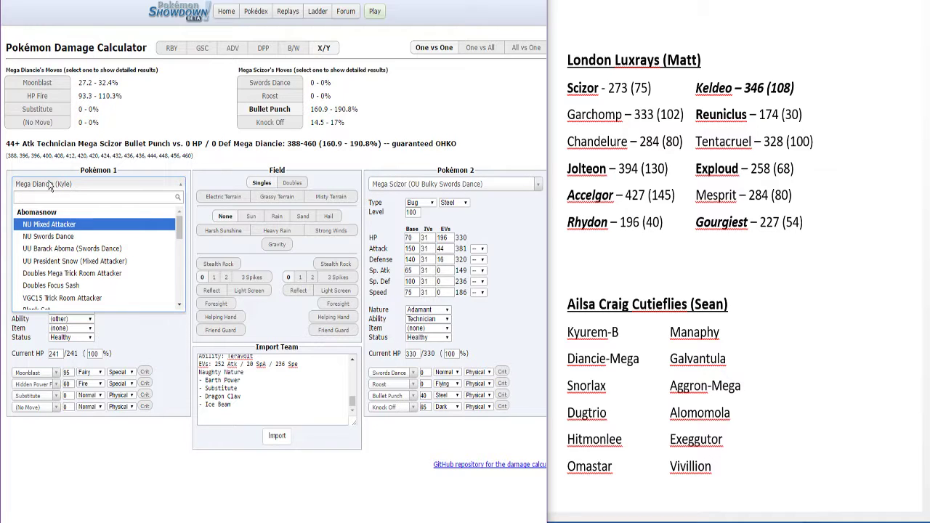
text(mana)
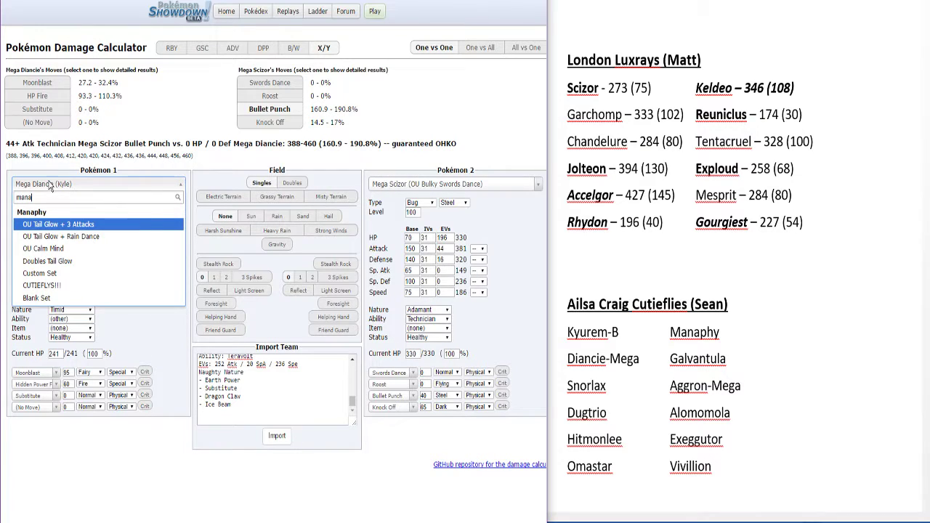
click(45, 285)
Replace Mega Scizor with the Reuniclus OU Calm Mind set as Pokémon 2
click(433, 186)
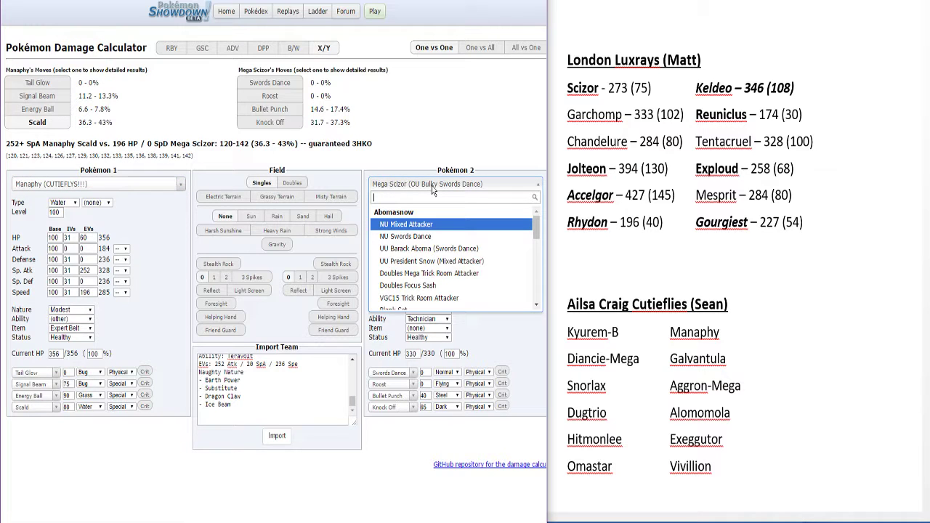
text(reun)
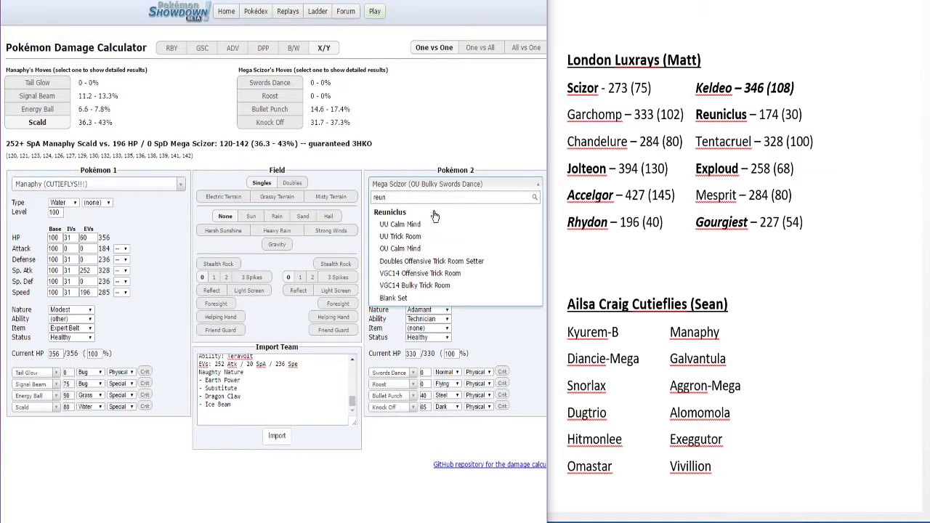
click(414, 251)
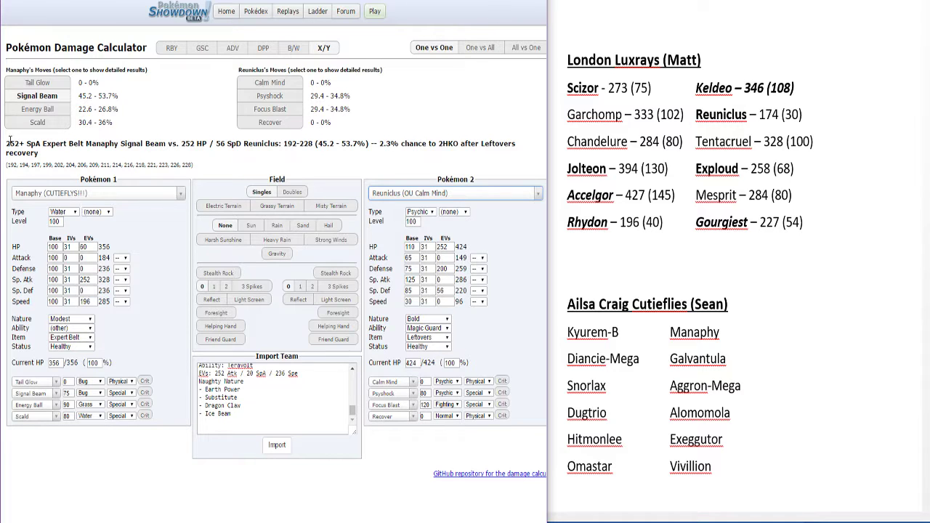
Give Manaphy a +3 Sp. Atk boost and change its item to Coba Berry
click(121, 283)
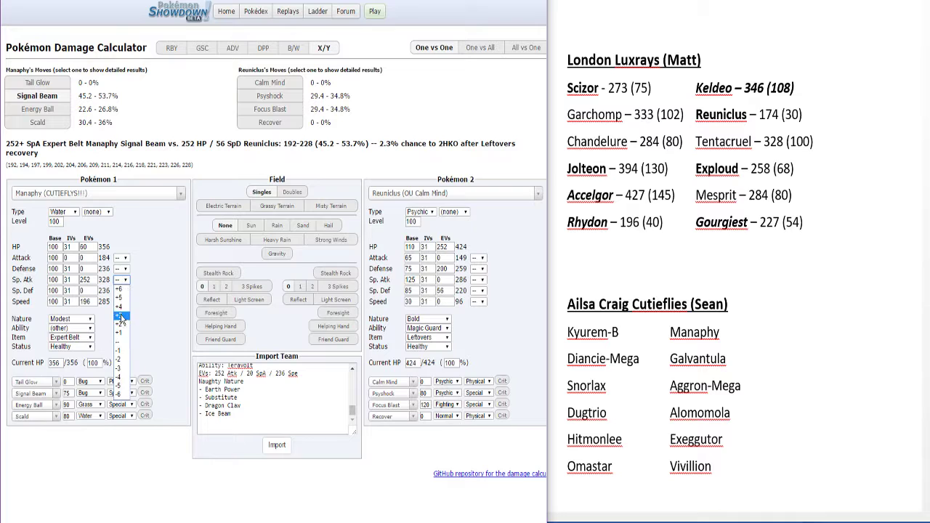
click(121, 319)
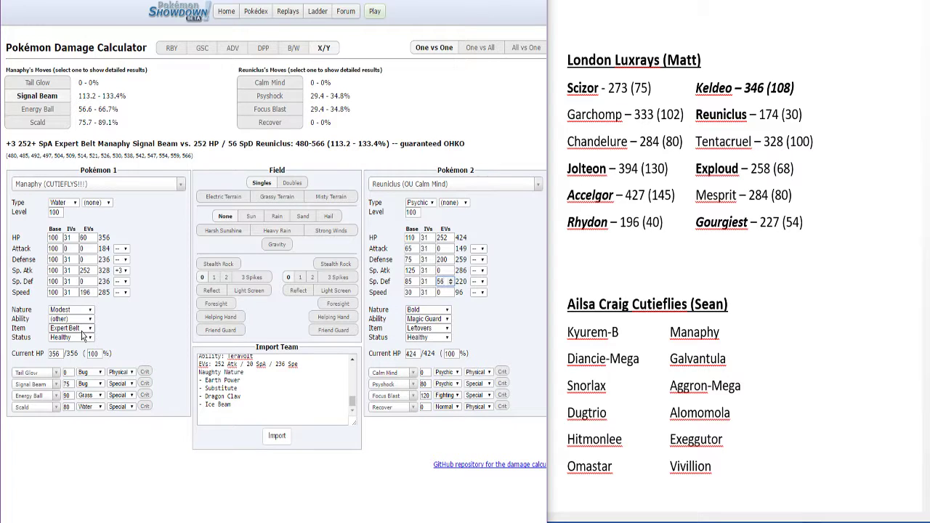
click(82, 329)
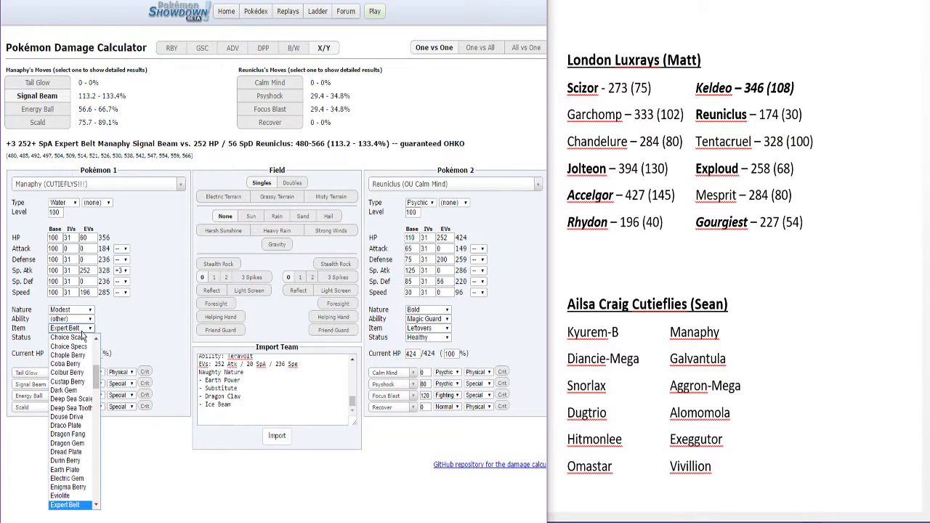
click(72, 370)
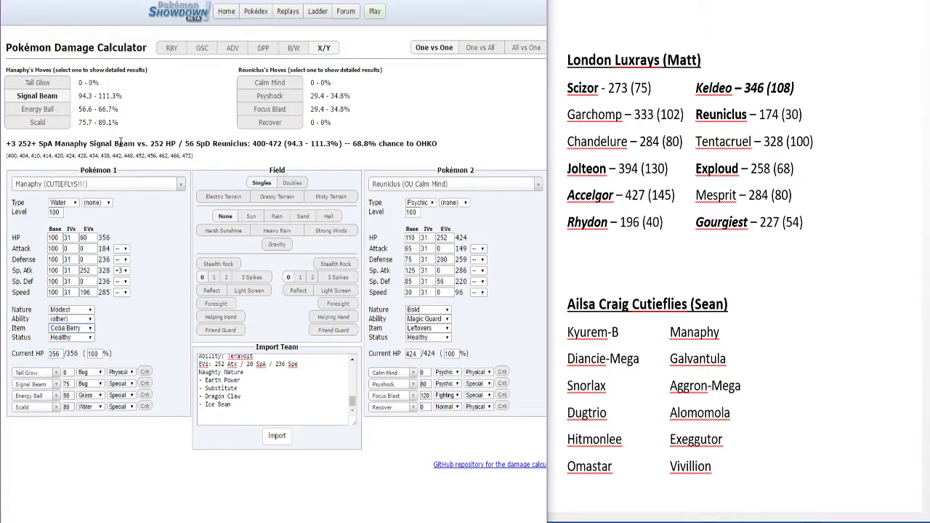
Raise Reuniclus's Sp. Def EVs to 220
click(451, 279)
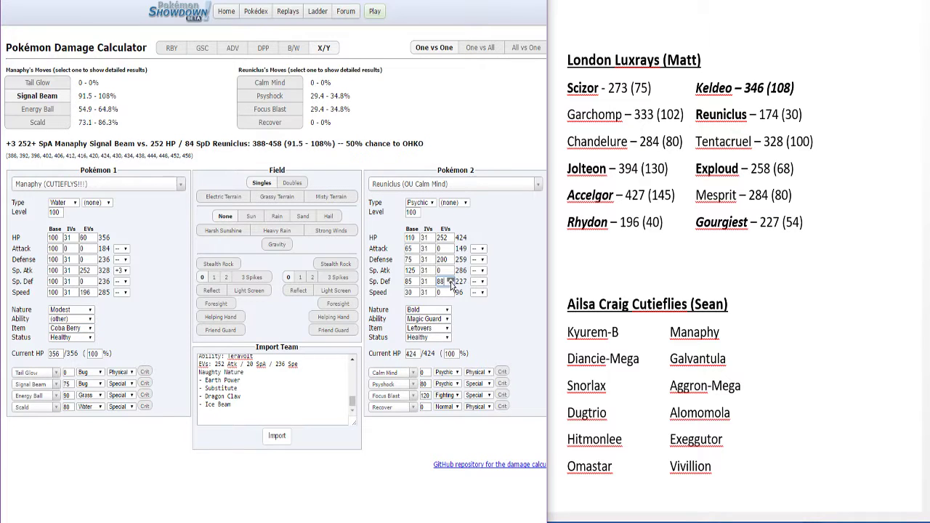
click(451, 280)
click(450, 281)
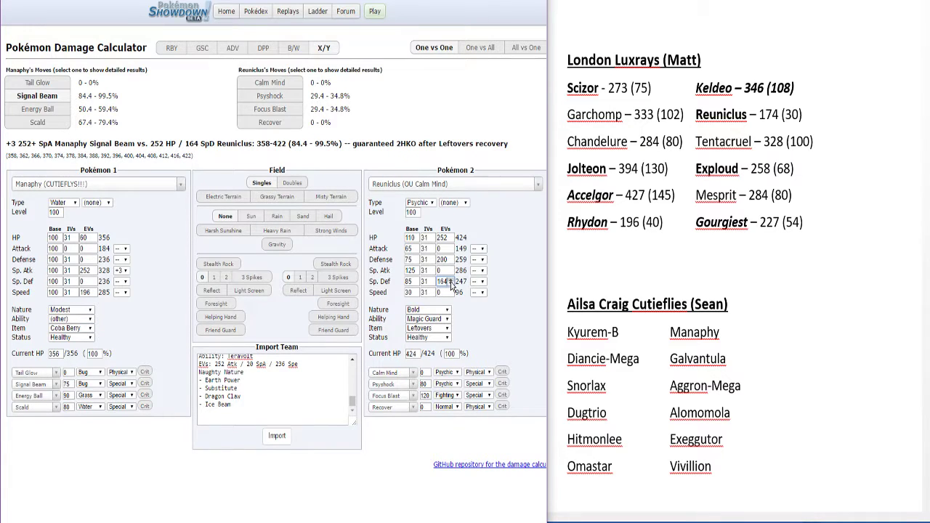
click(451, 280)
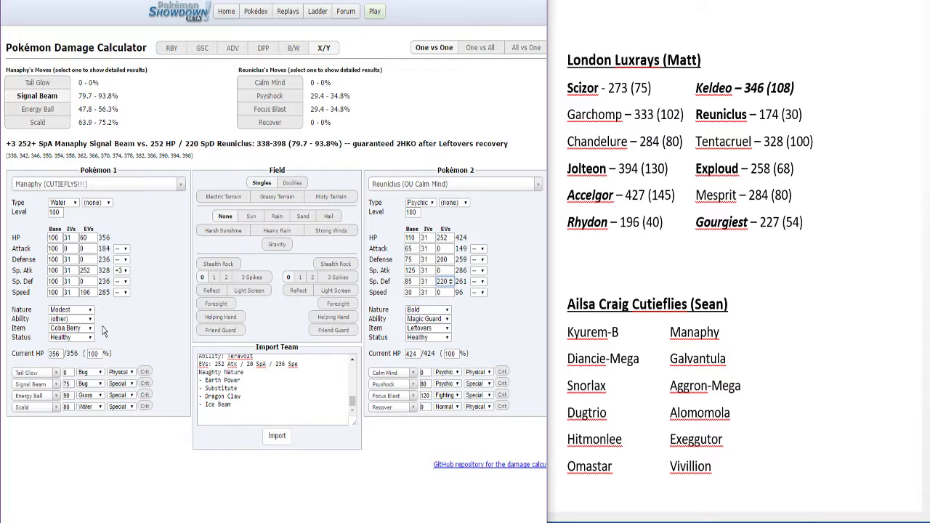
Change Manaphy's item to Expert Belt and raise Reuniclus's Sp. Def EVs to 252
click(72, 328)
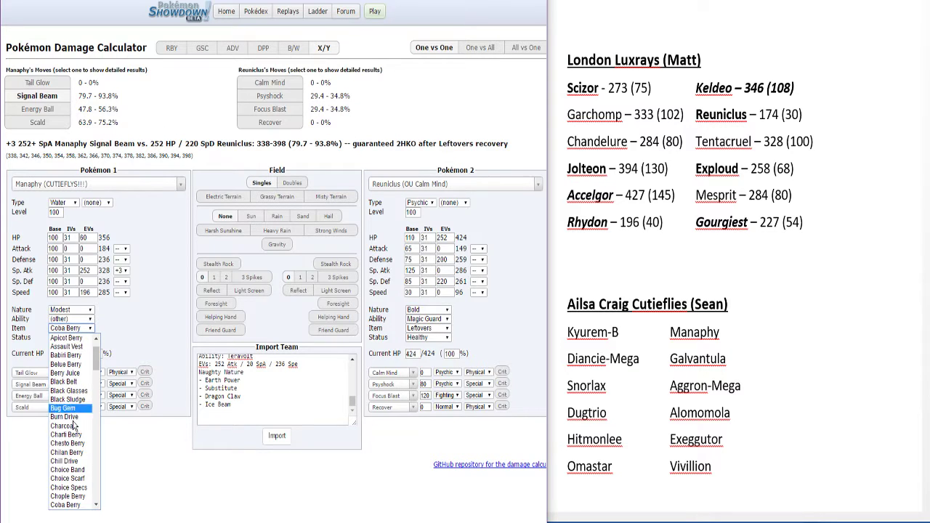
scroll(73, 434, down, 3)
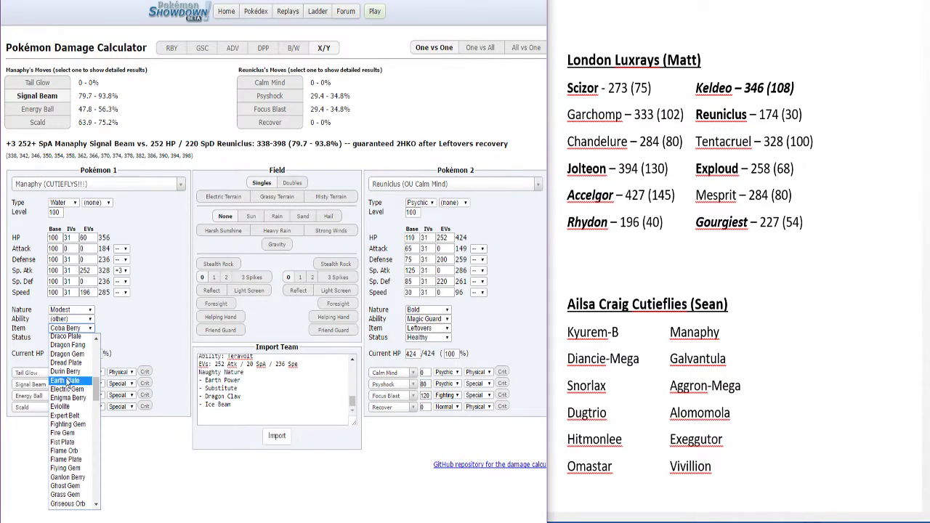
click(65, 415)
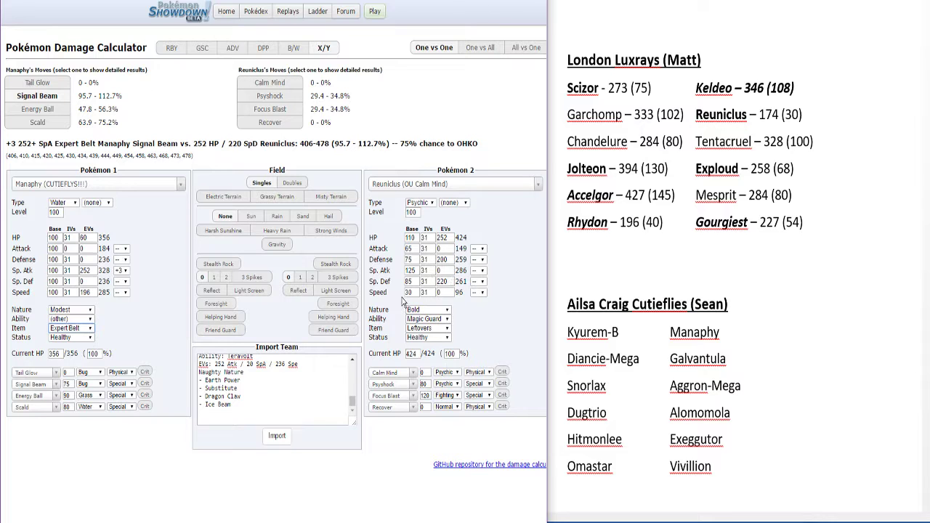
click(451, 280)
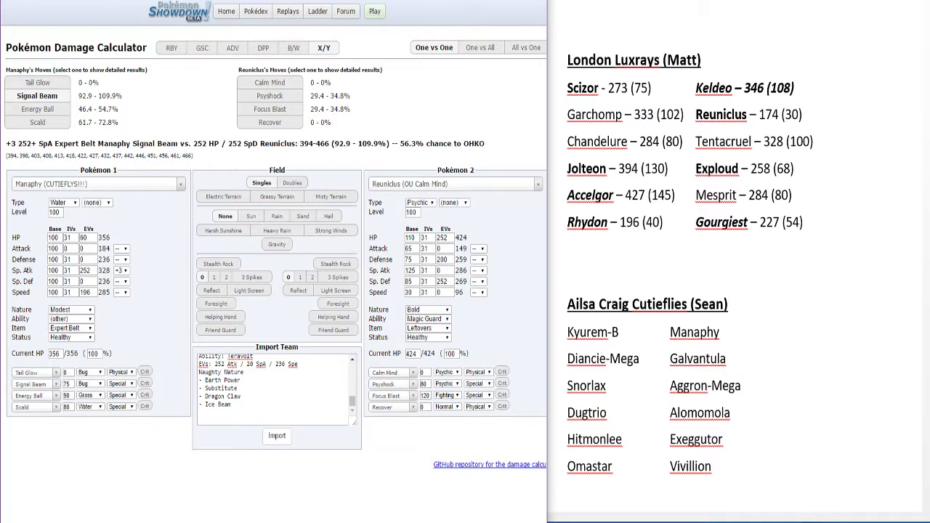
Switch to the Teambuilder and examine the Icarus Exeggutor set's item, ability and Sunny Day move alongside the Knees Weak Hitmonlee set
key(alt+Tab)
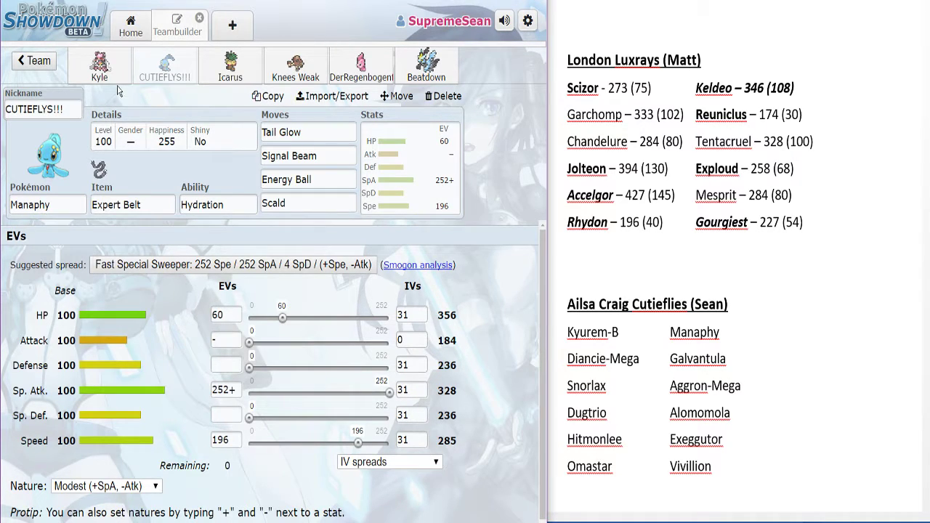
click(210, 70)
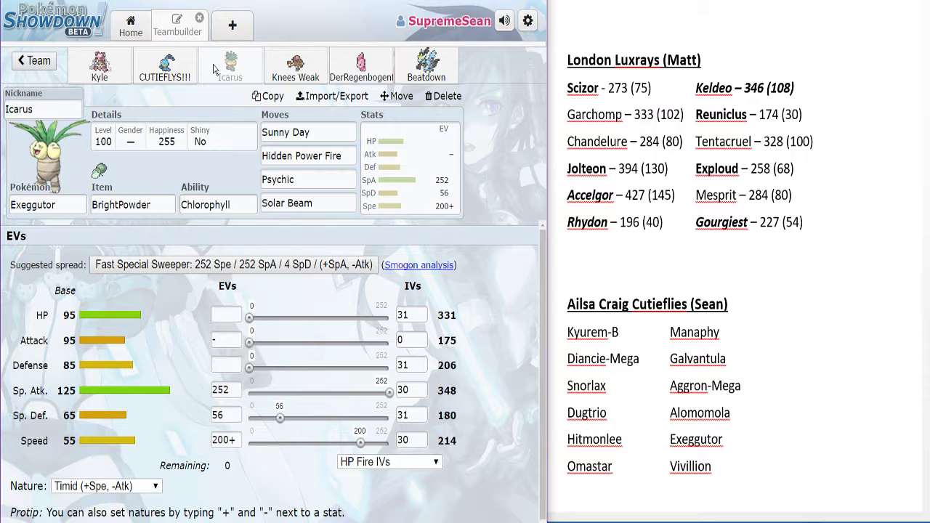
click(151, 205)
click(244, 205)
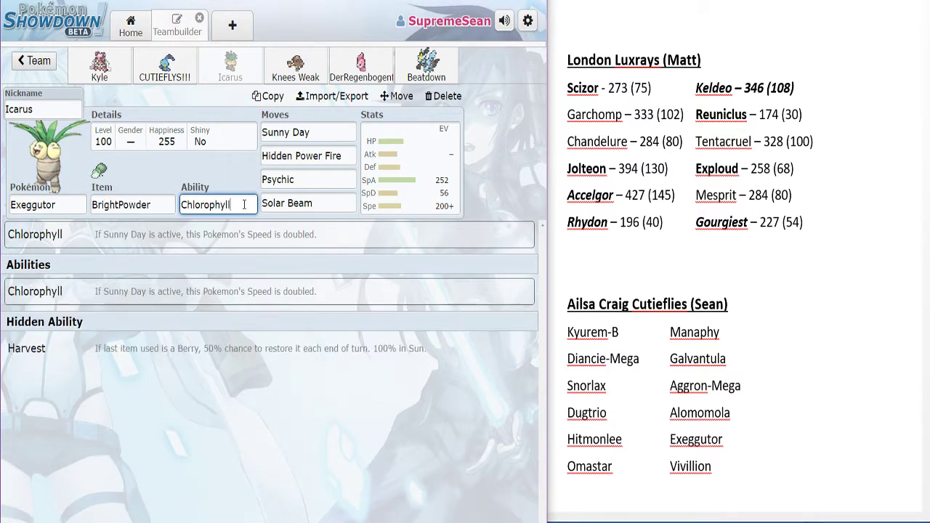
click(305, 135)
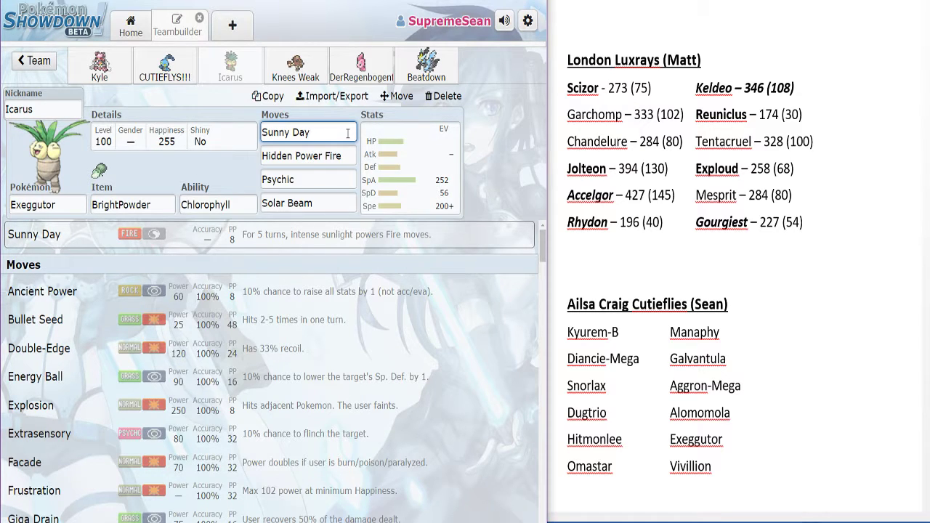
click(294, 64)
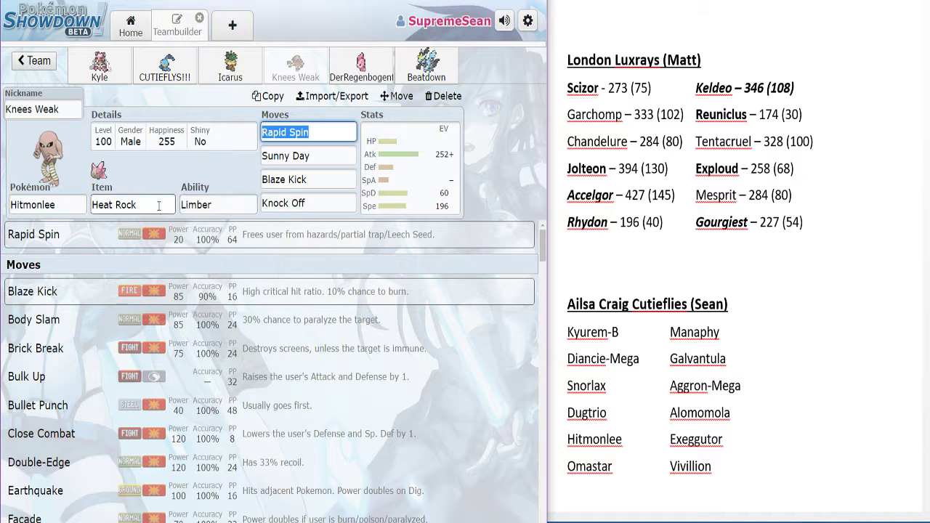
click(240, 71)
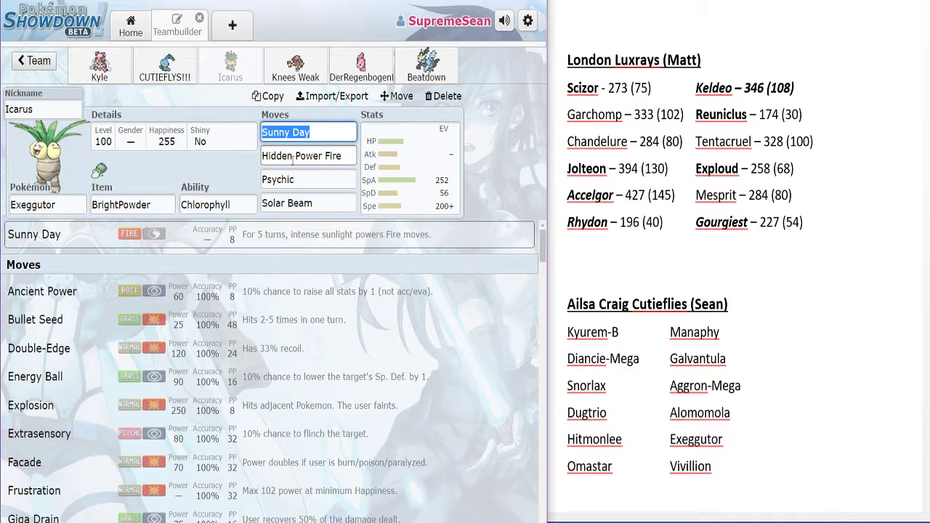
click(581, 93)
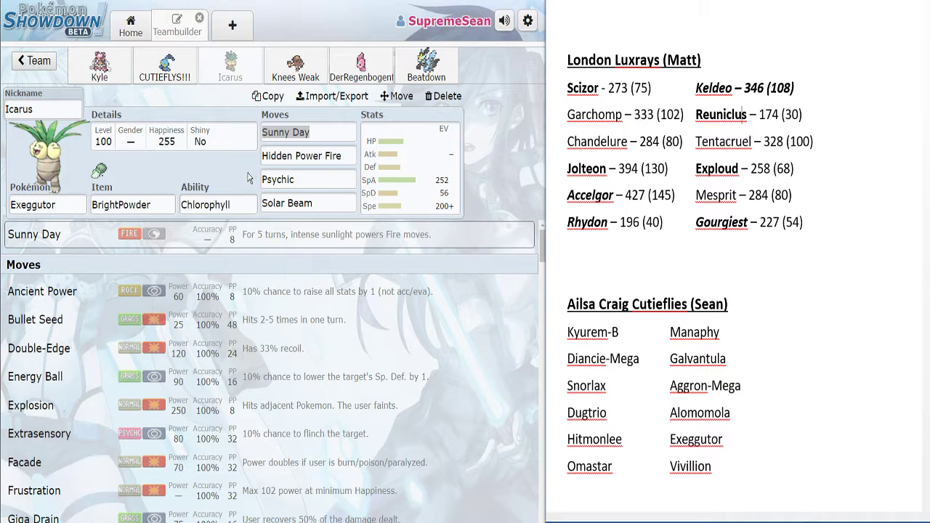
Examine the Icarus Exeggutor set's EV spread, moves and BrightPowder item, briefly comparing it with the Hitmonlee set
click(391, 188)
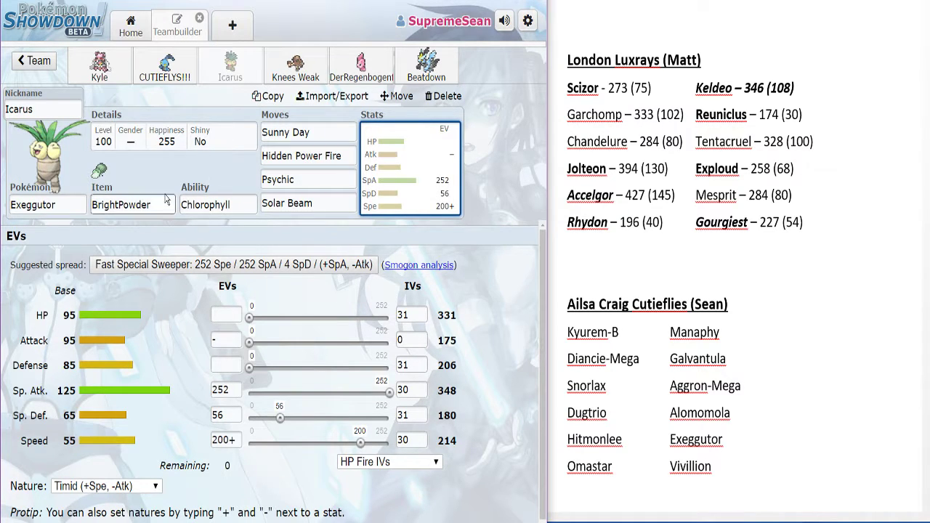
click(46, 112)
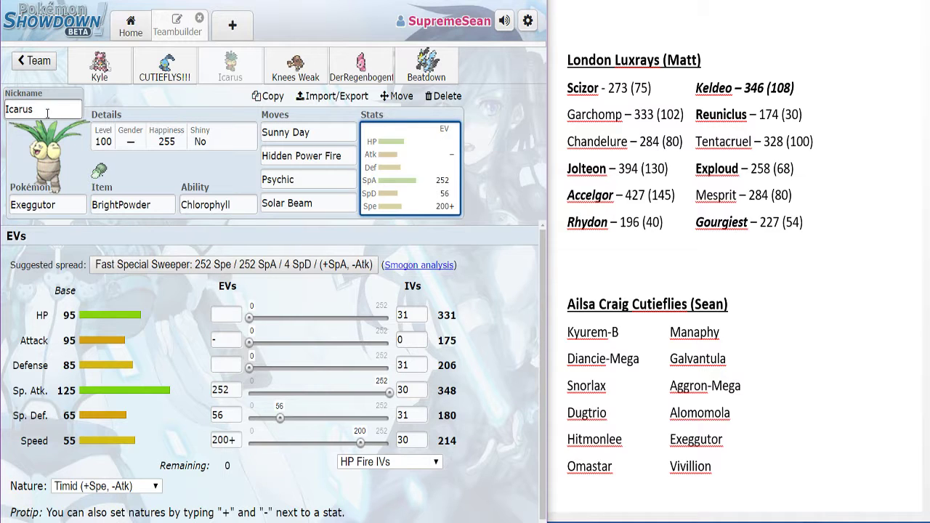
click(289, 131)
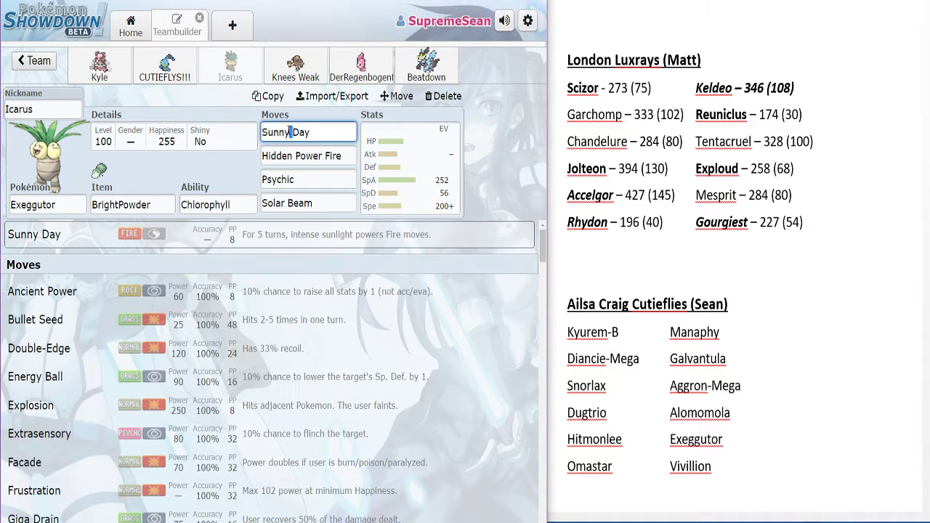
click(283, 69)
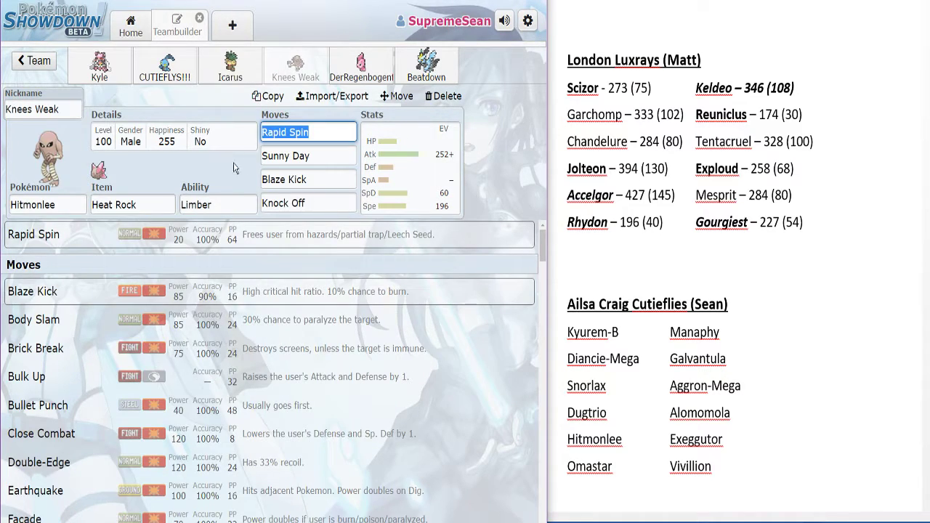
click(221, 82)
click(156, 207)
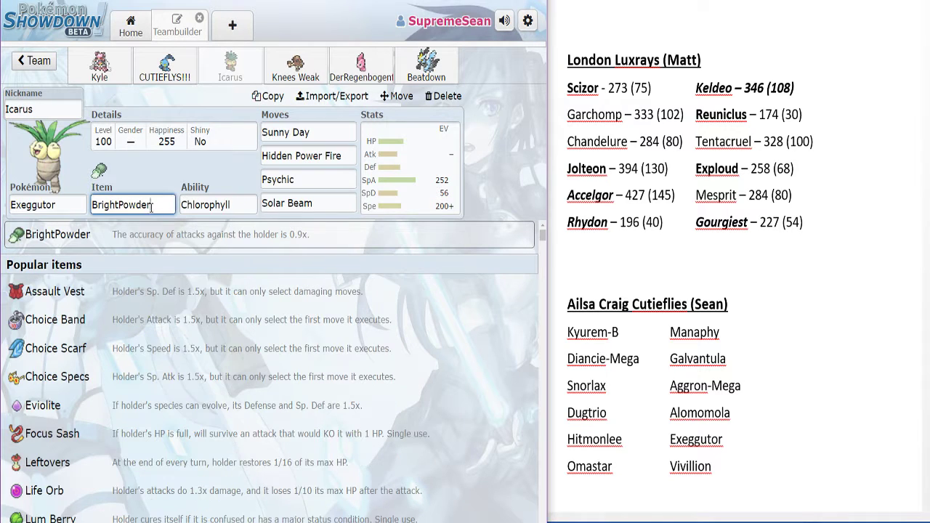
drag(151, 205, 111, 210)
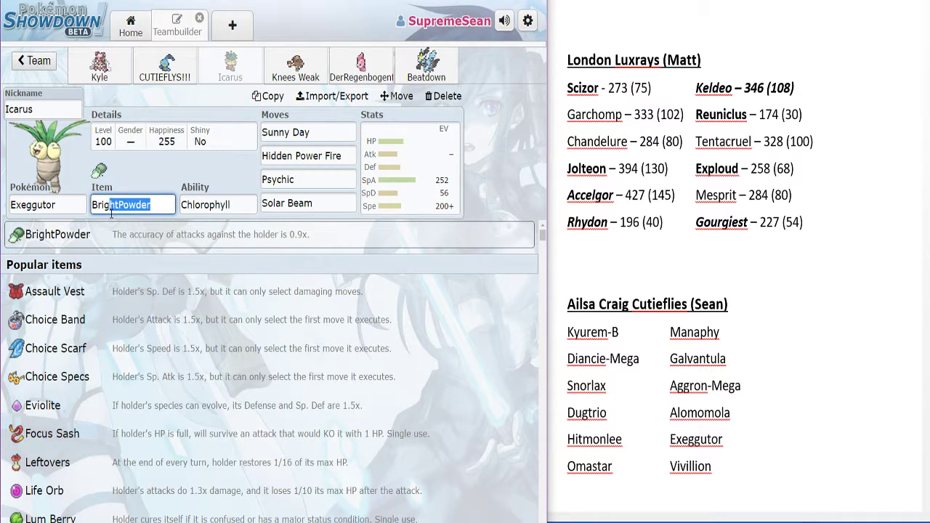
click(161, 183)
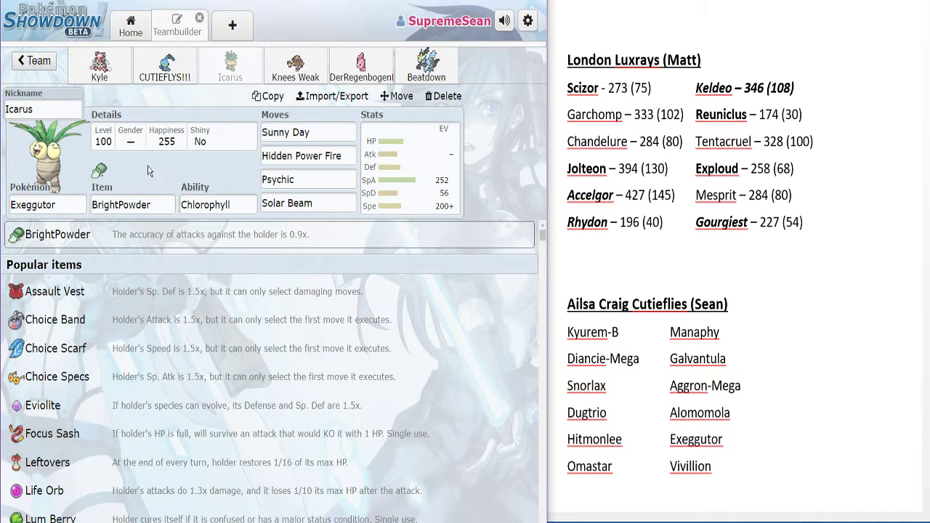
click(150, 205)
click(475, 150)
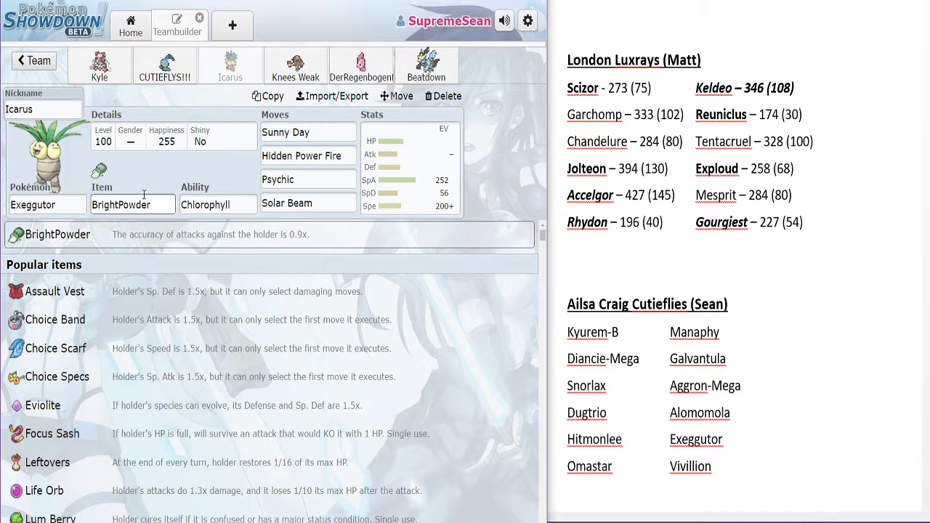
Review the Knees Weak Hitmonlee set's Heat Rock item, Limber ability and EV spread
click(302, 63)
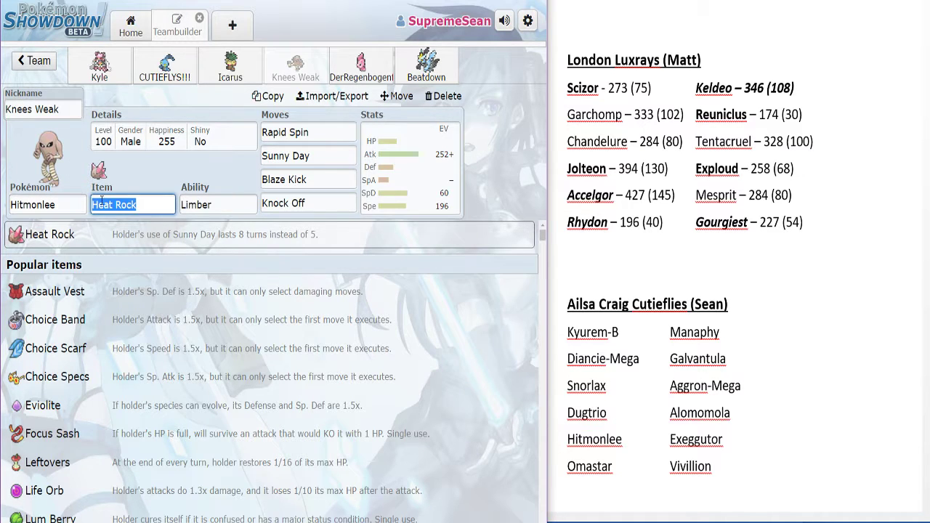
click(220, 207)
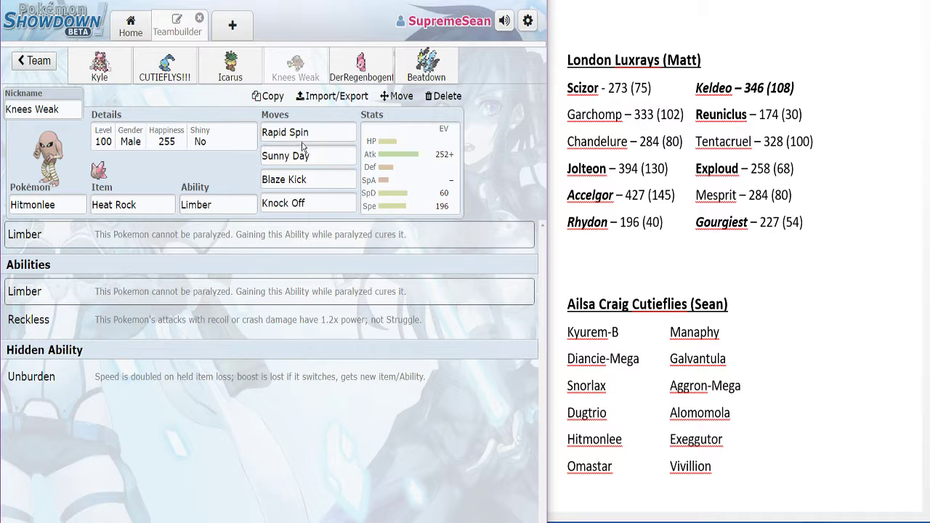
click(396, 161)
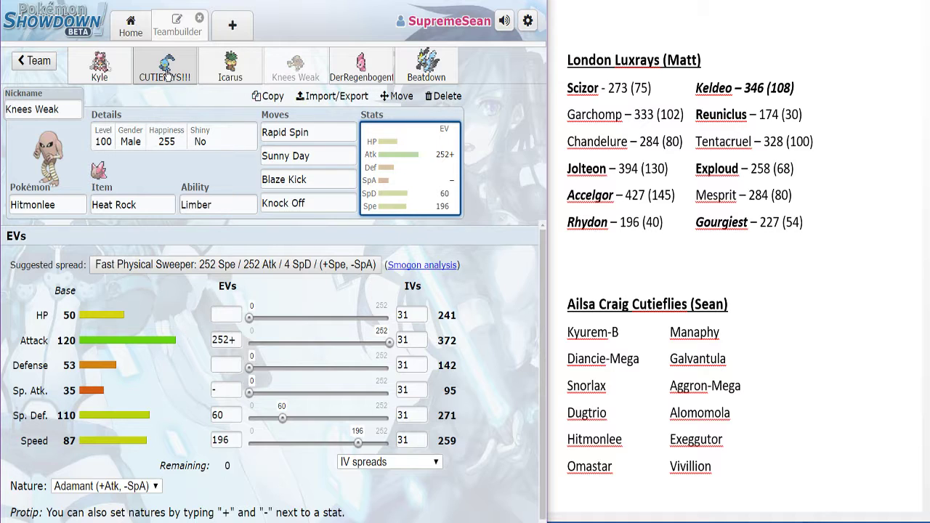
Review the DerRegenbogenfisch Alomomola set in the team and load it as Pokémon 1 in the damage calculator
click(361, 66)
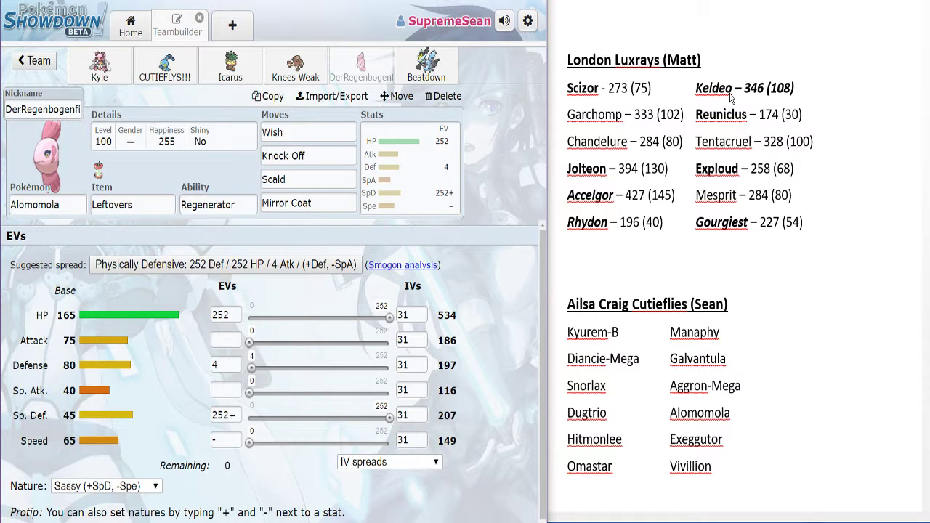
key(ctrl+Tab)
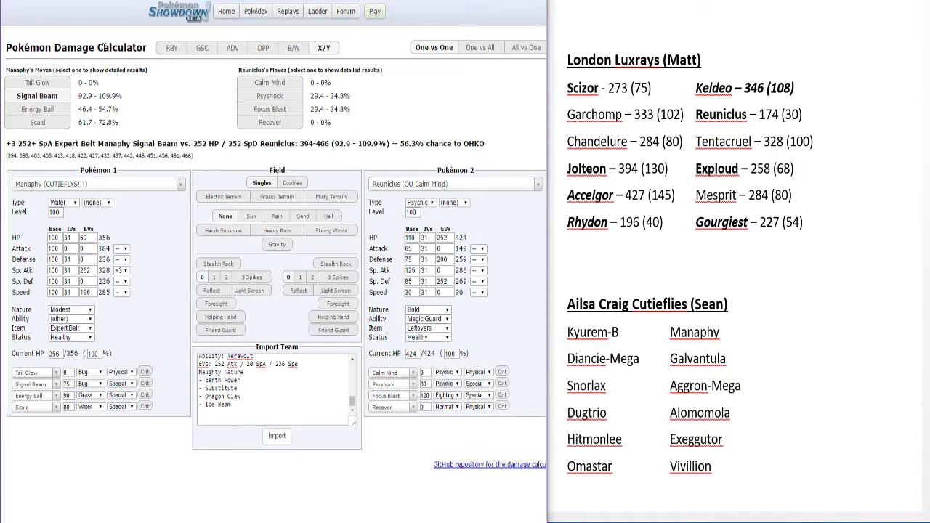
click(49, 186)
text(alomo)
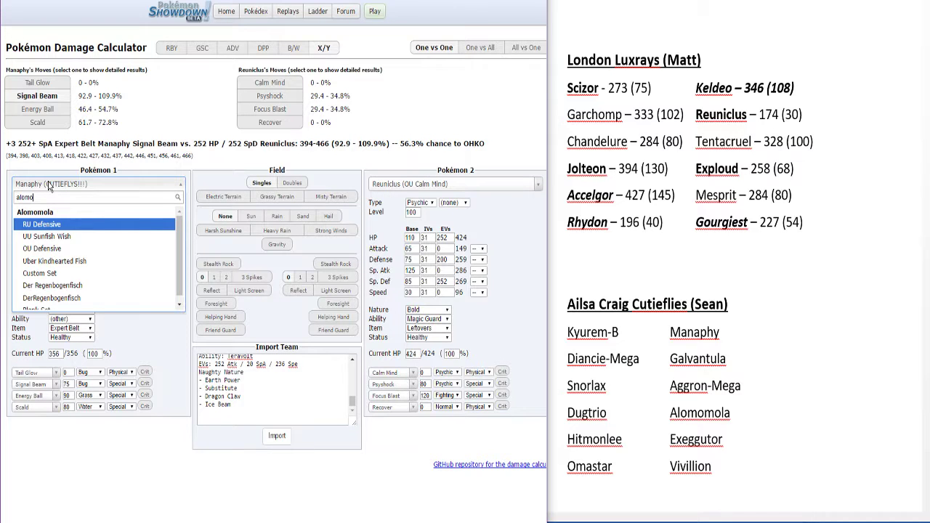
click(57, 299)
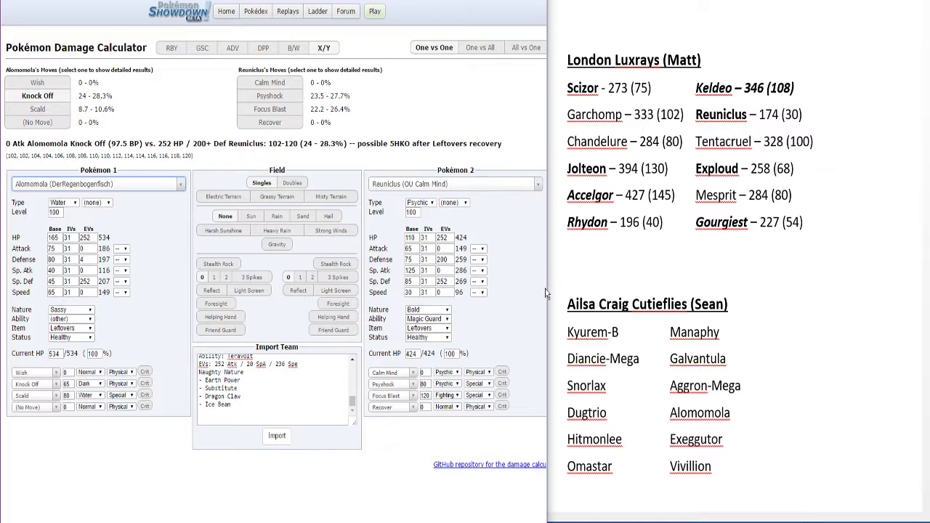
Load the Keldeo OU All-Out Attacker set as Pokémon 2 to check its damage against Alomomola
click(458, 189)
text(keld)
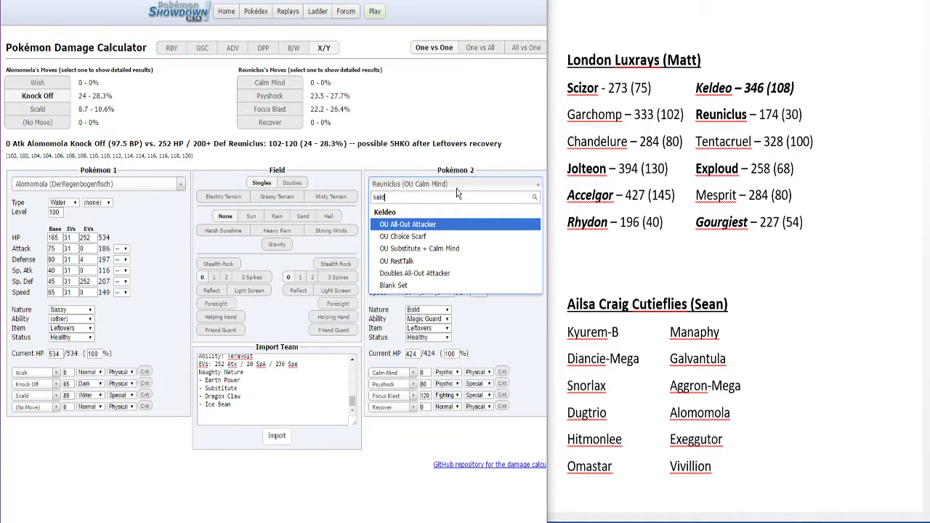
click(430, 226)
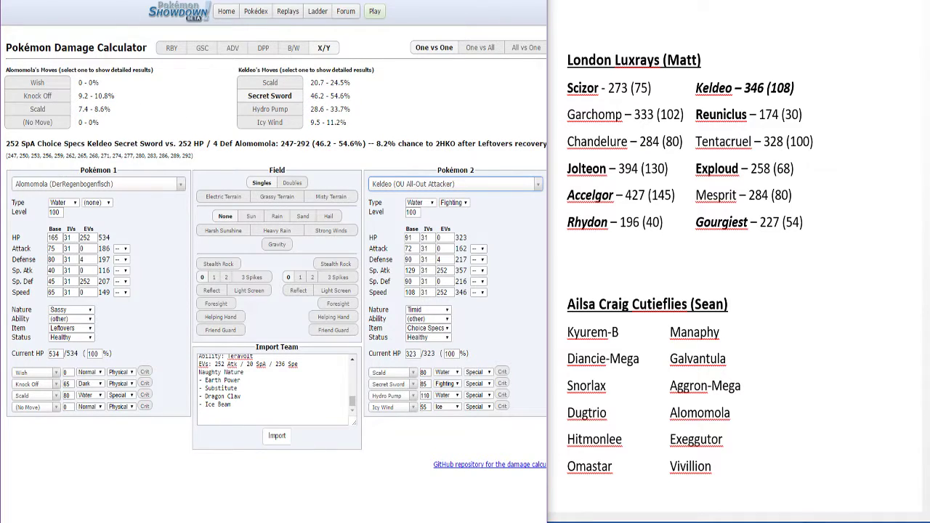
key(ctrl+Tab)
key(ctrl+Tab)
Replace Keldeo with the Reuniclus OU Calm Mind set as Pokémon 2
click(418, 187)
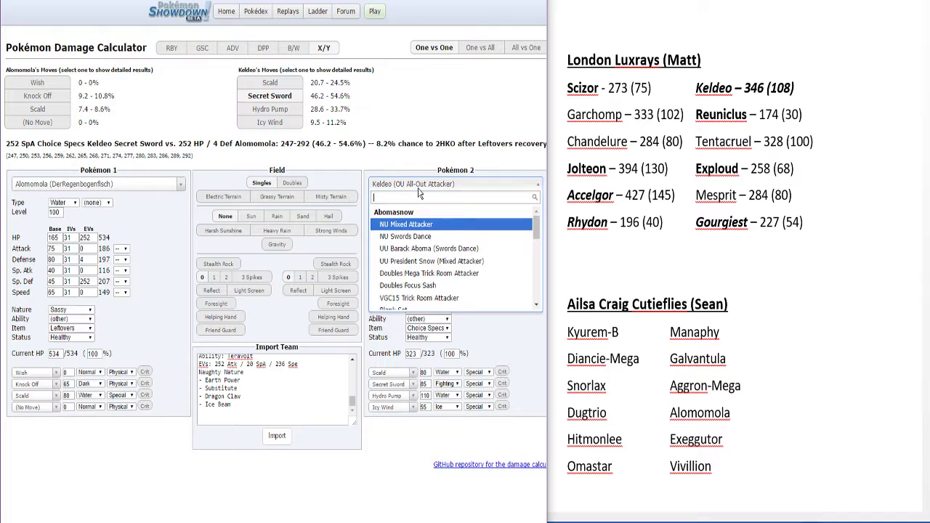
text(reun)
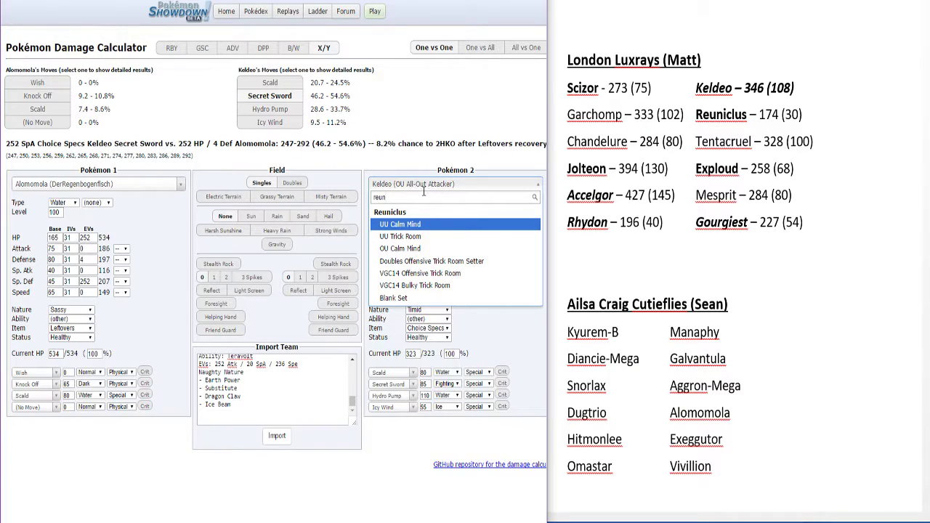
key(Down)
key(Down)
key(Return)
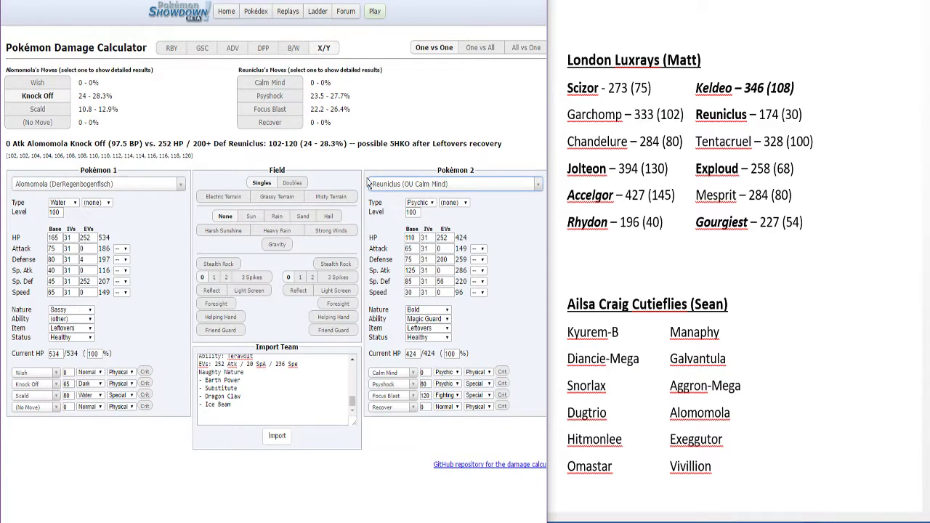
Replace Reuniclus's Calm Mind with Energy Ball to check its damage on Alomomola, and return to the Teambuilder
click(398, 373)
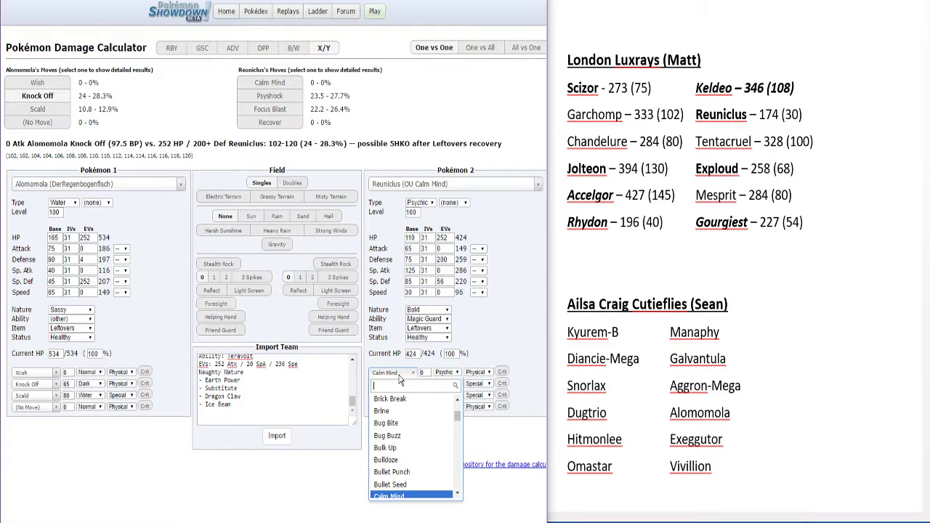
text(ener)
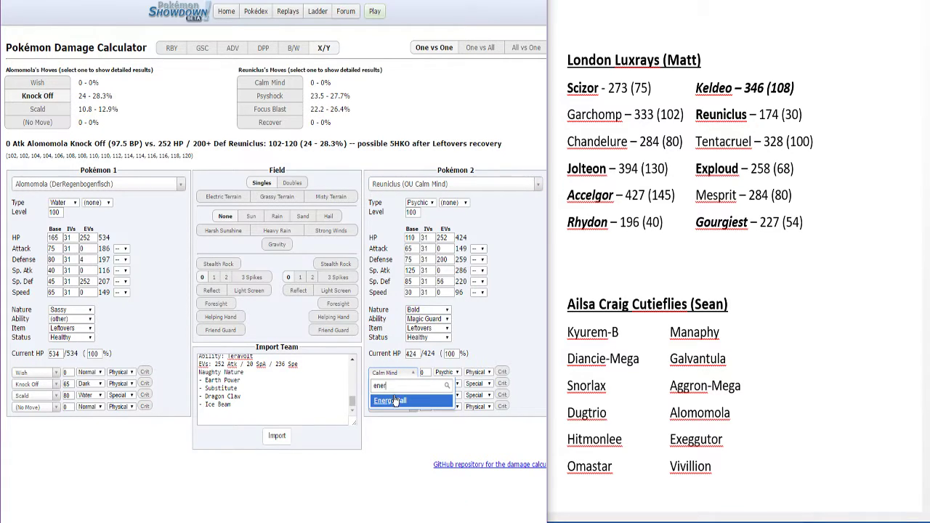
click(396, 400)
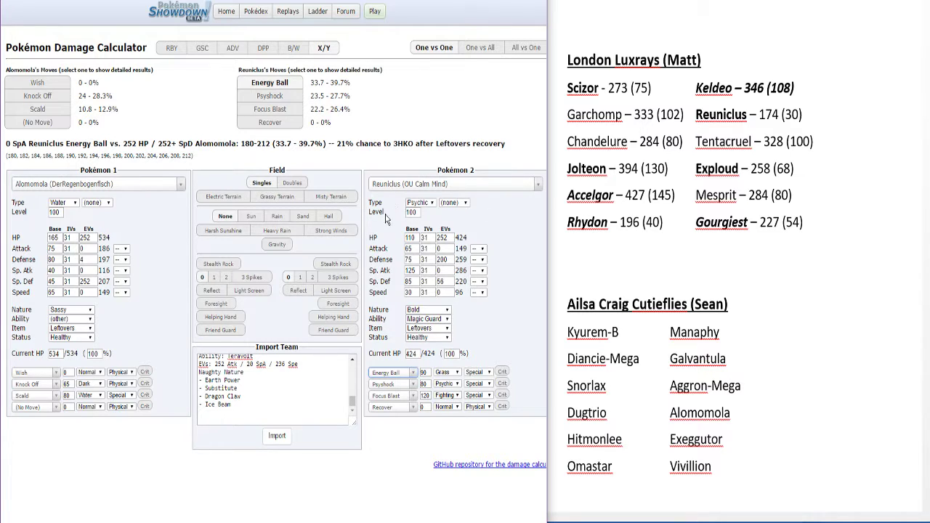
key(ctrl+Tab)
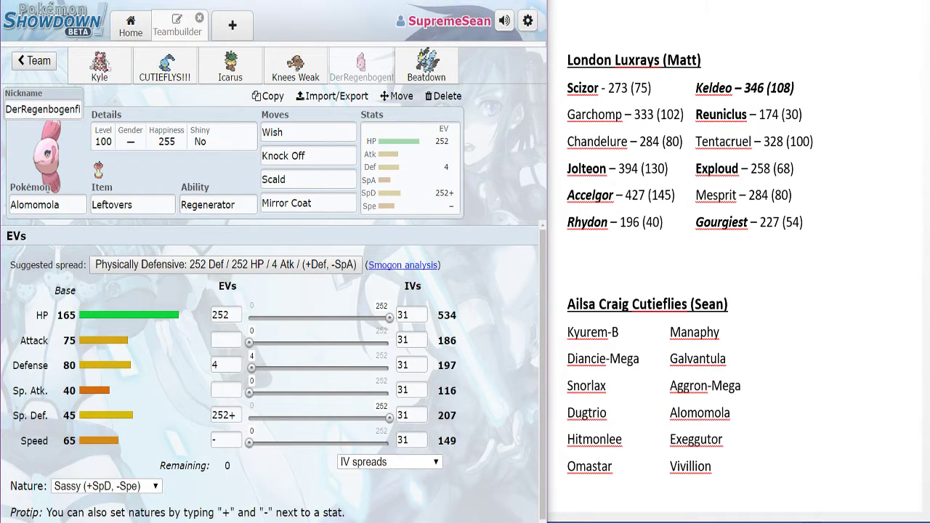
Load the Jolteon RU All Out Attacker set as Pokémon 2 to check its damage on Alomomola, and return to the Teambuilder
key(ctrl+Tab)
click(437, 186)
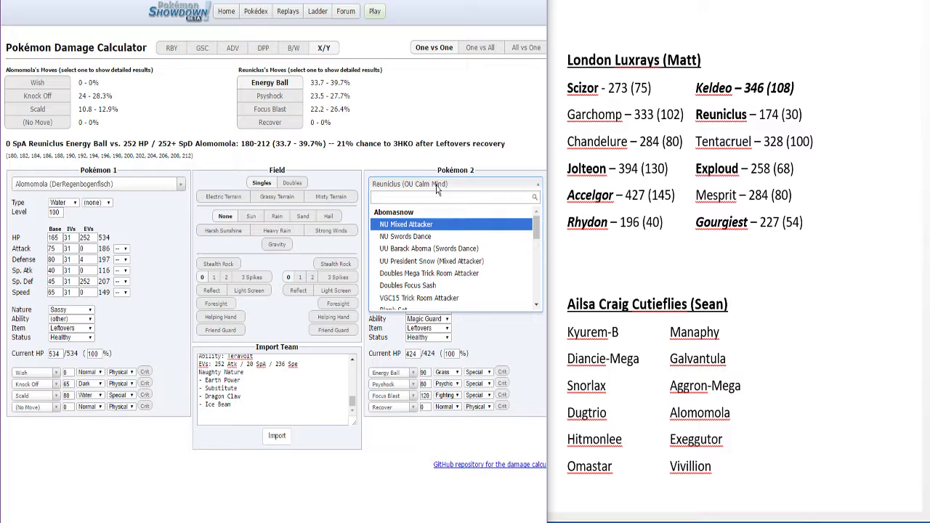
text(jolte)
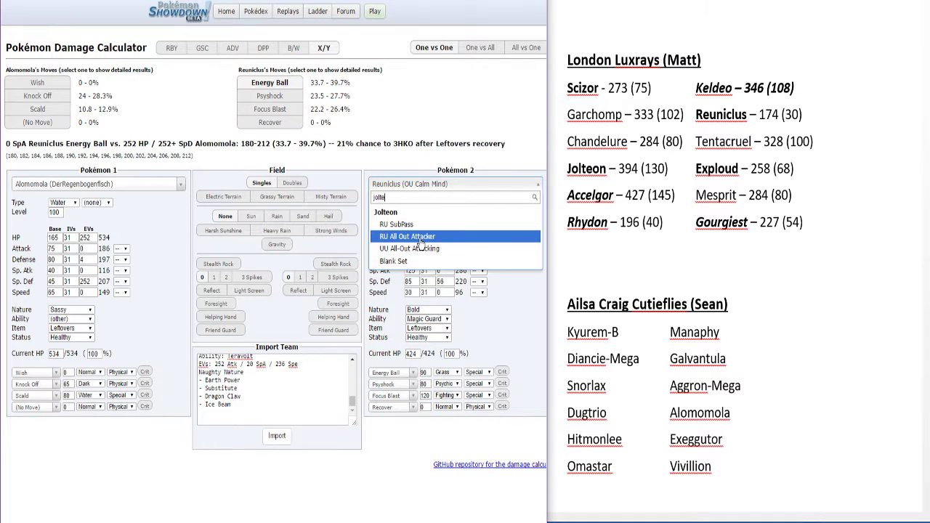
click(421, 236)
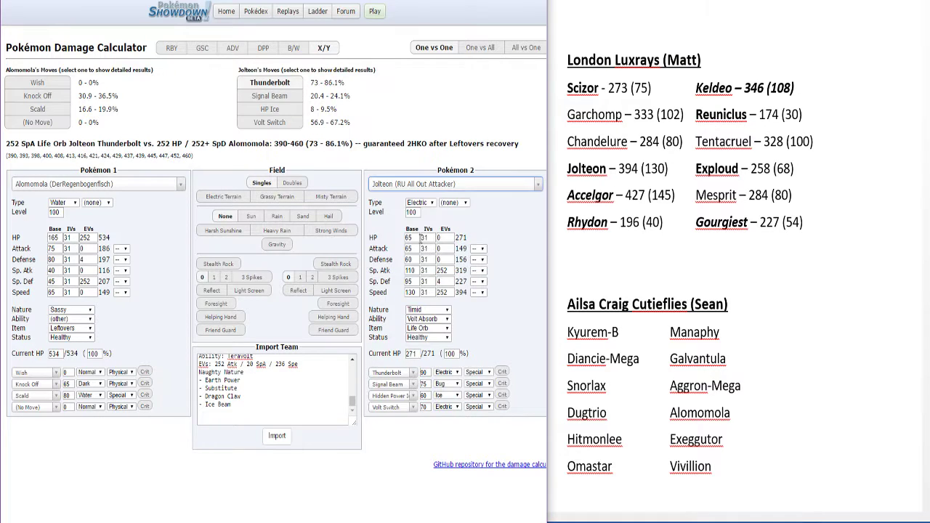
click(406, 373)
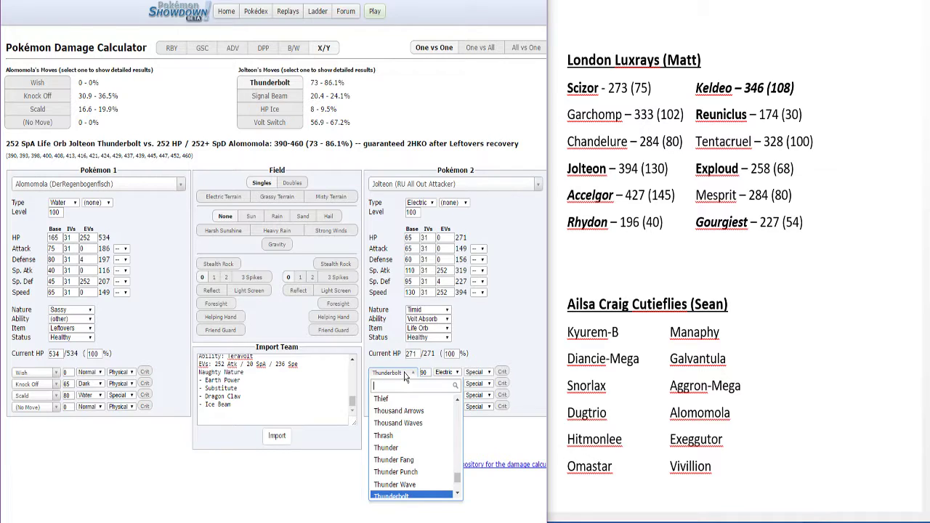
click(527, 277)
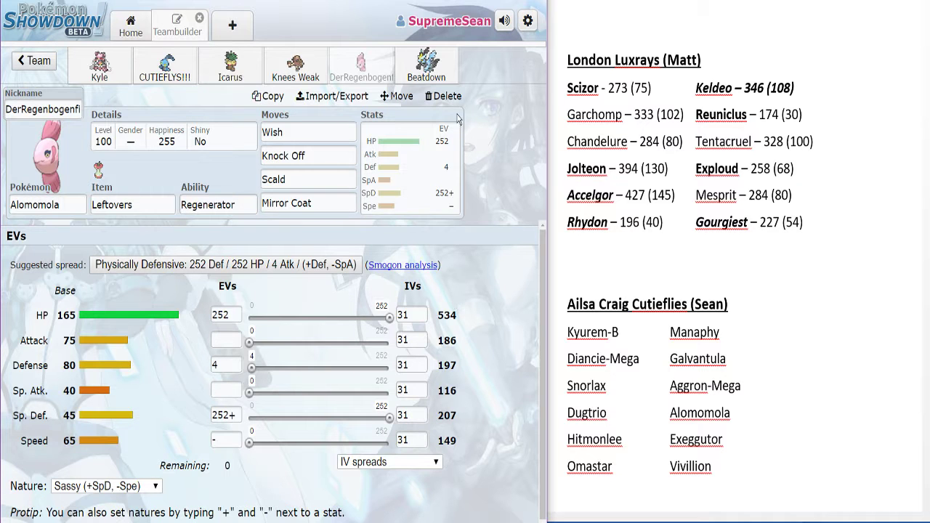
Review the team's Kyurem-Black set and load the Gourgeist-Super PU Defensive set as Pokémon 2 in the damage calculator
click(444, 67)
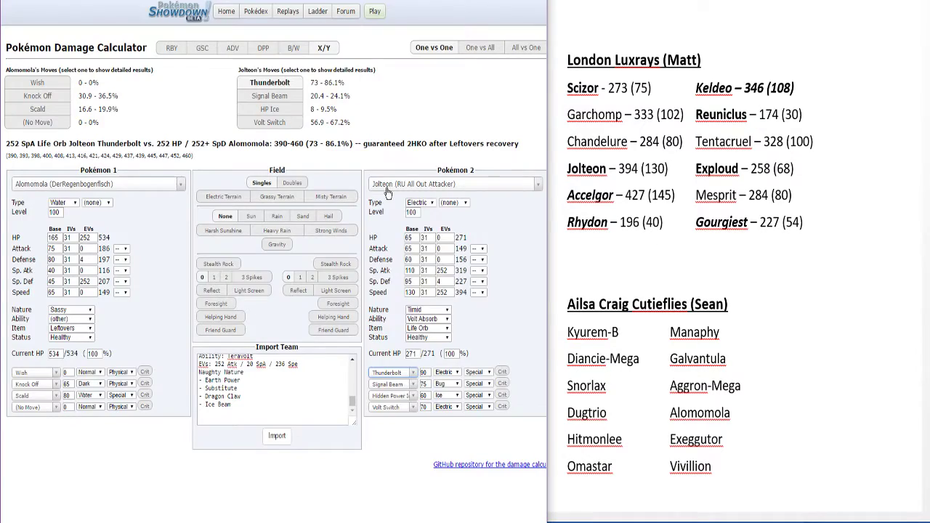
click(407, 184)
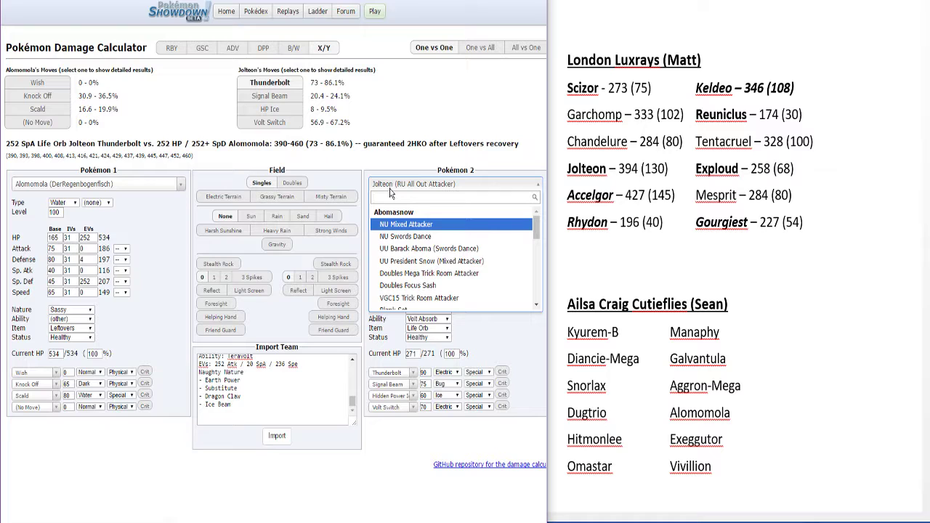
text(gourg)
scroll(409, 298, down, 2)
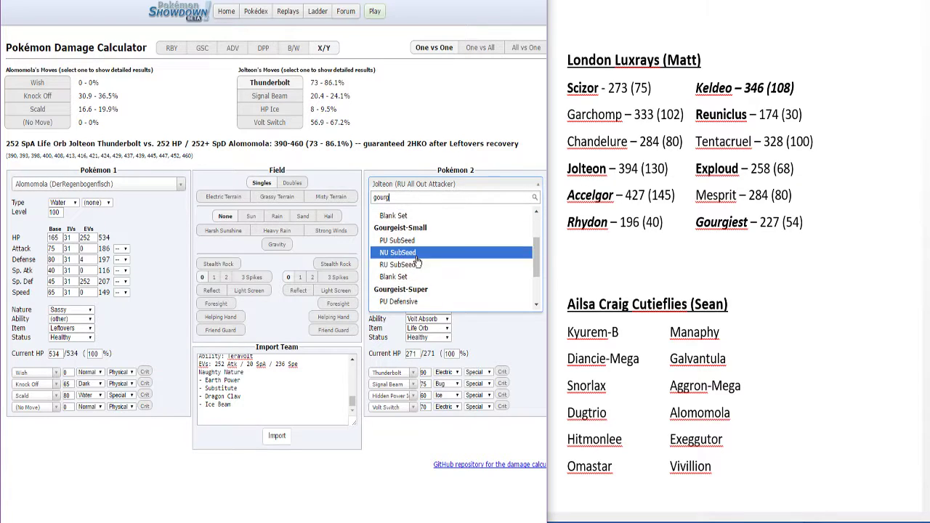
click(409, 302)
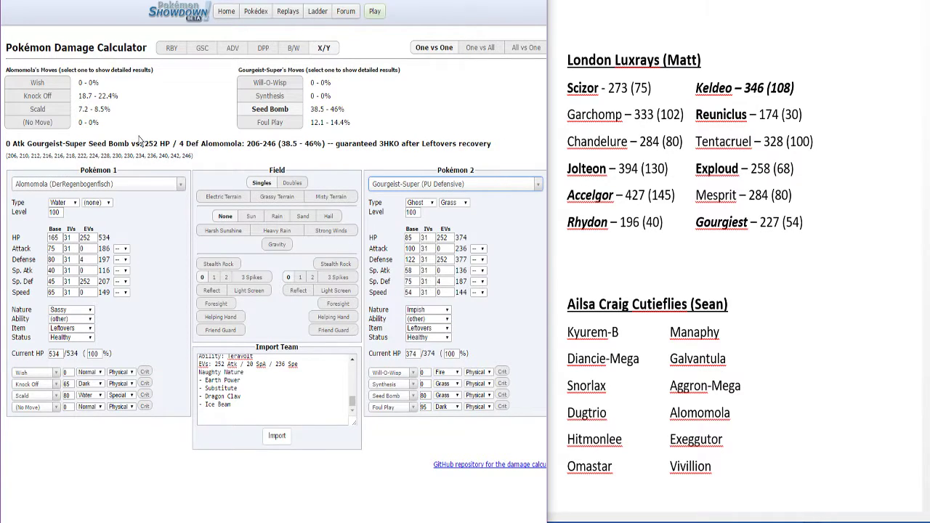
Load the Kyurem-B Beatdown set as Pokémon 1 to check its damage against Gourgeist-Super
click(74, 184)
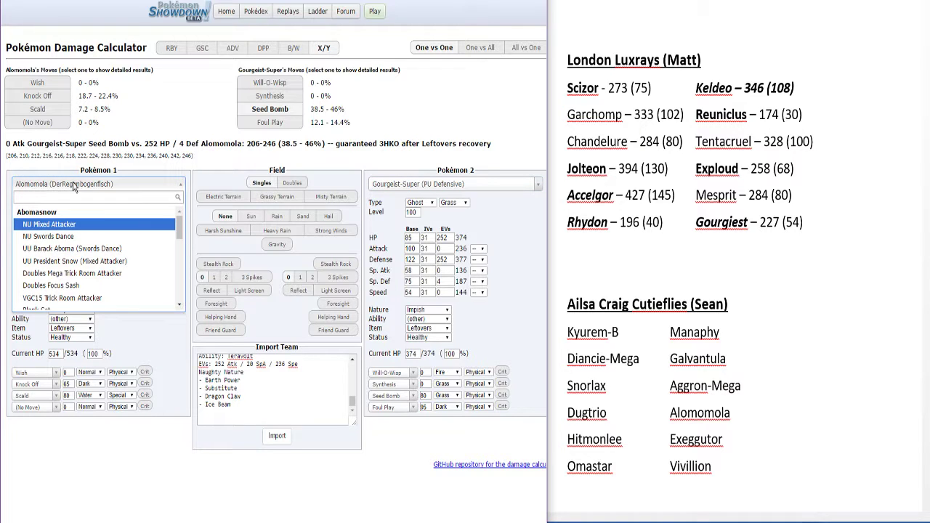
text(kyure)
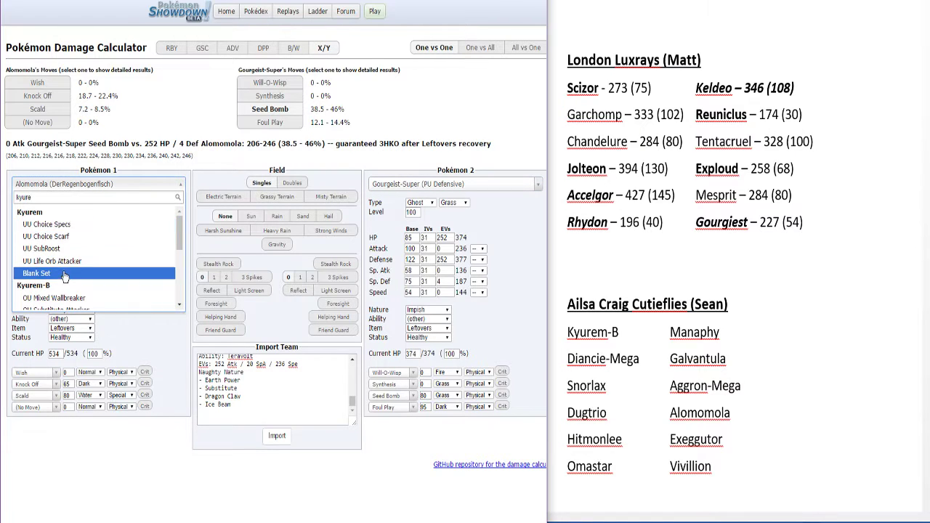
scroll(62, 290, down, 3)
scroll(58, 297, down, 3)
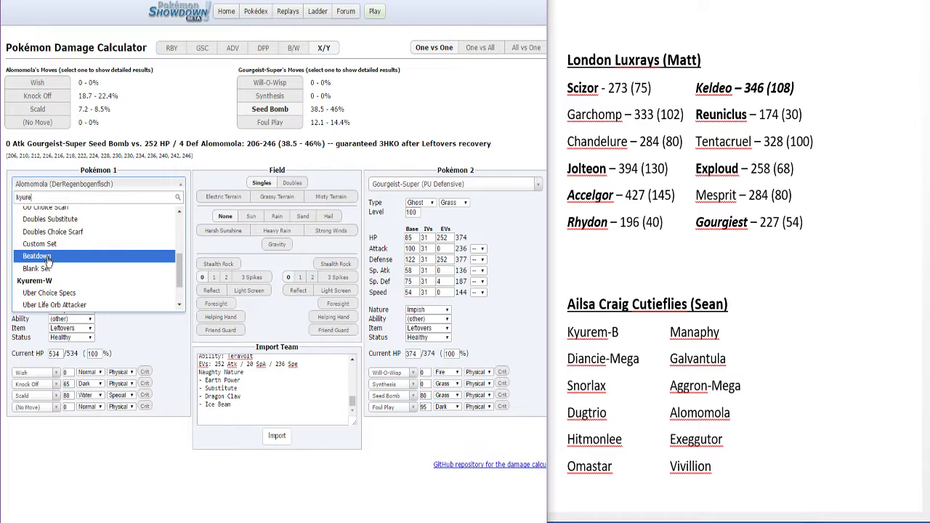
click(48, 259)
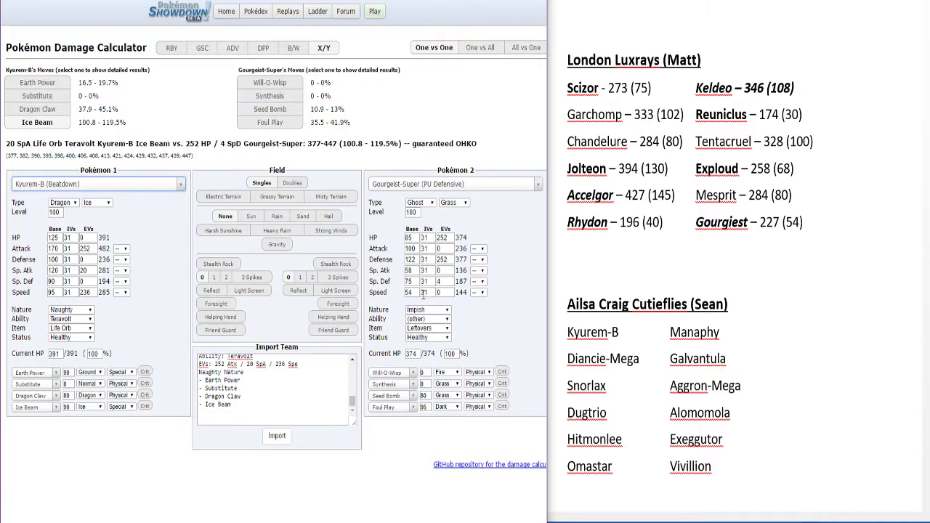
Set Gourgeist-Super's Sp. Def EVs to 252 to recheck Ice Beam's damage, and return to the Teambuilder
double_click(440, 281)
text(252)
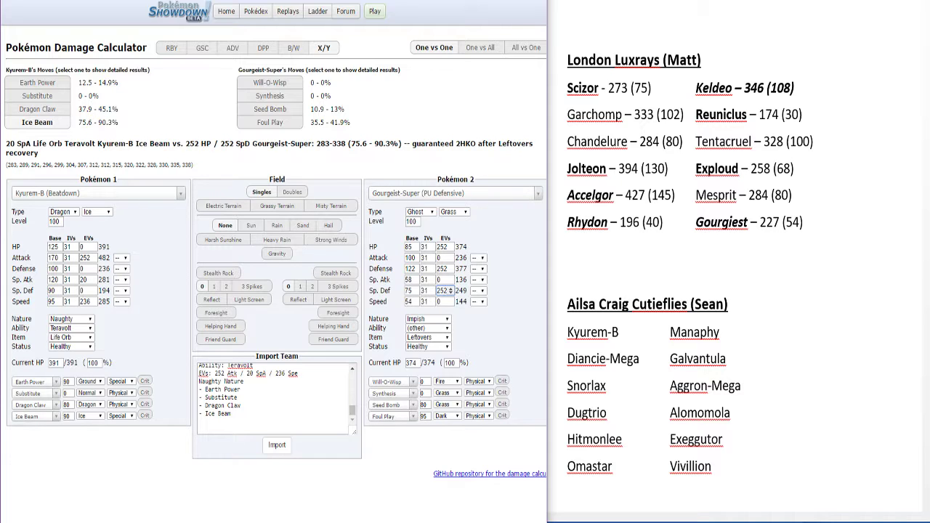
key(ctrl+Tab)
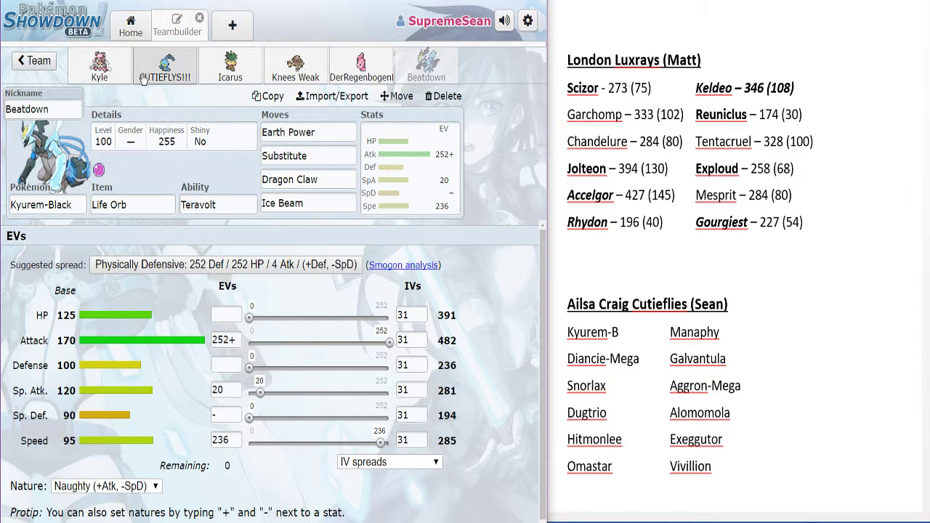
Review the moves and EV spreads of the team's Exeggutor, Hitmonlee, Manaphy, Alomomola and Diancie-Mega sets
click(237, 78)
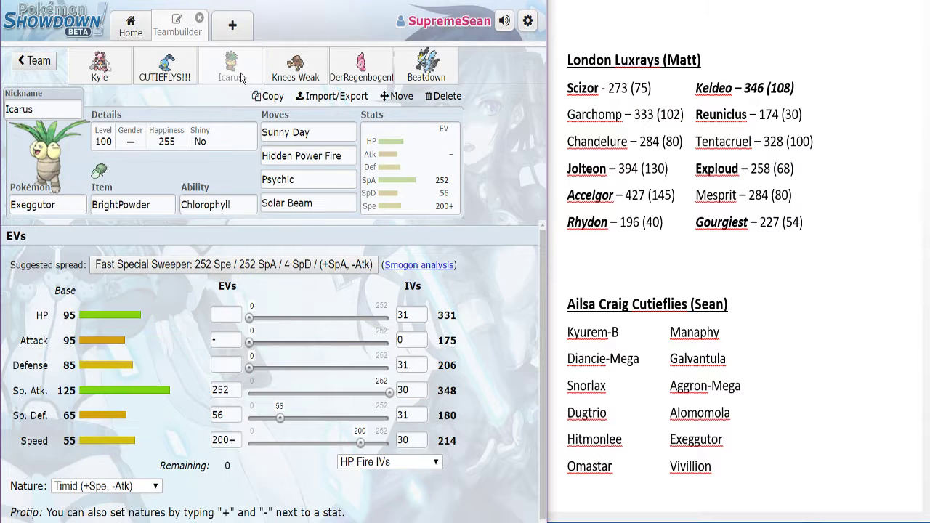
click(290, 79)
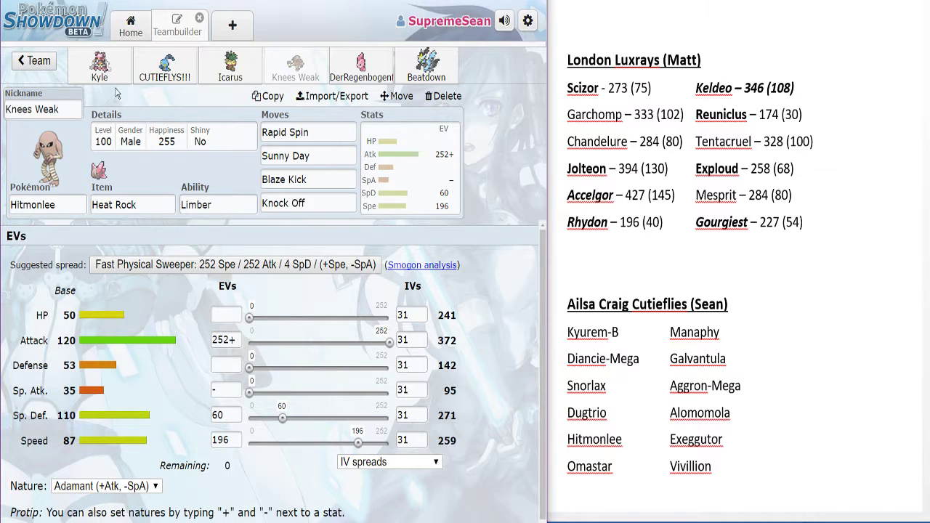
click(157, 75)
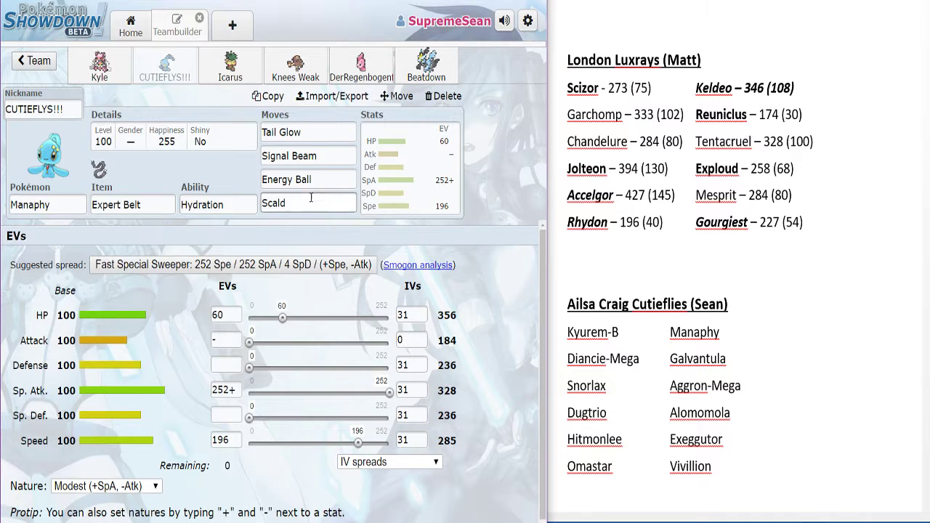
click(363, 63)
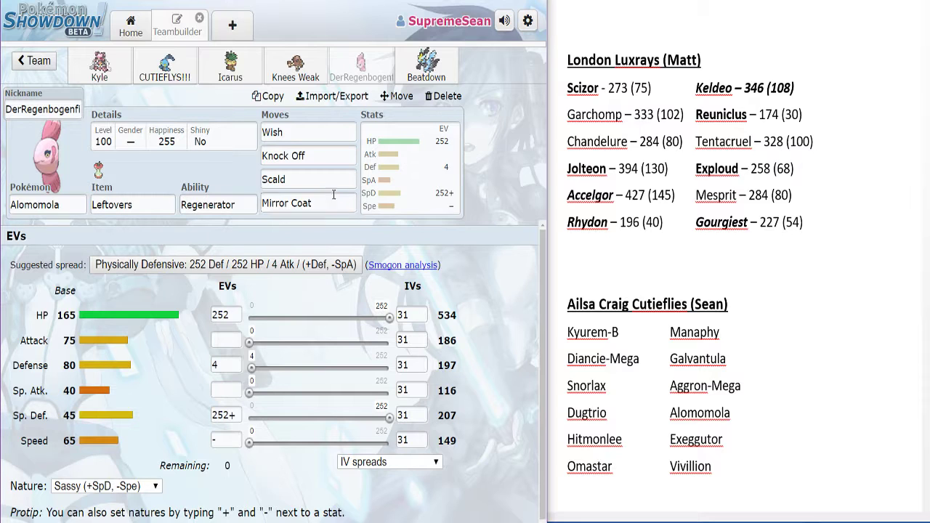
click(101, 73)
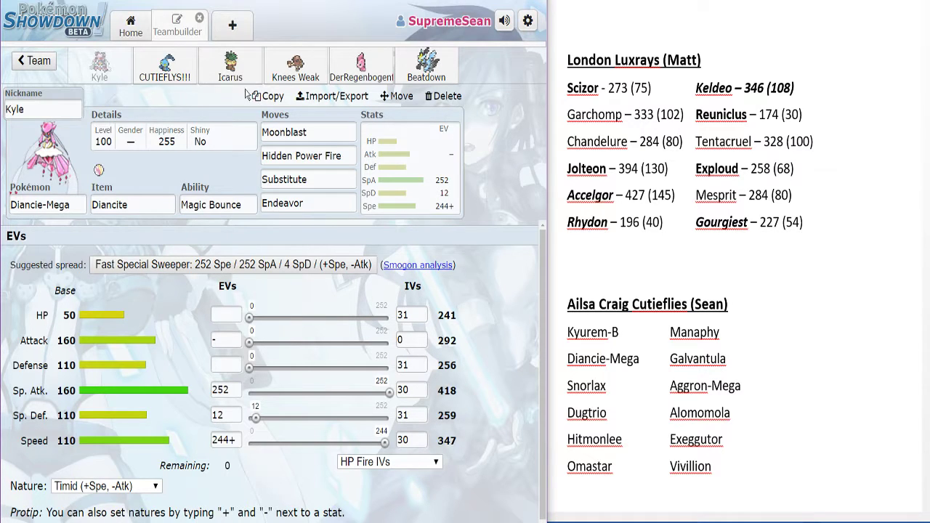
Compare all six team sets again against the London Luxrays roster, switching between members and ending on Manaphy
click(170, 76)
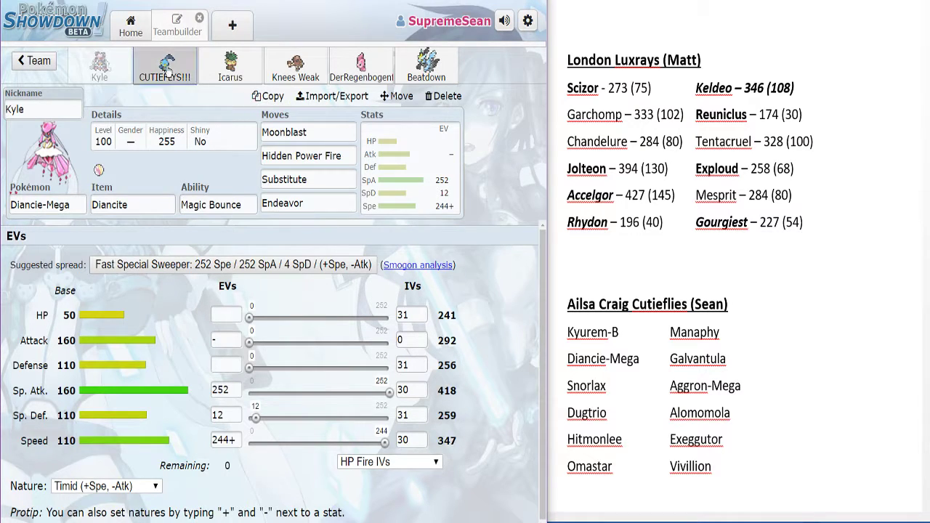
click(223, 67)
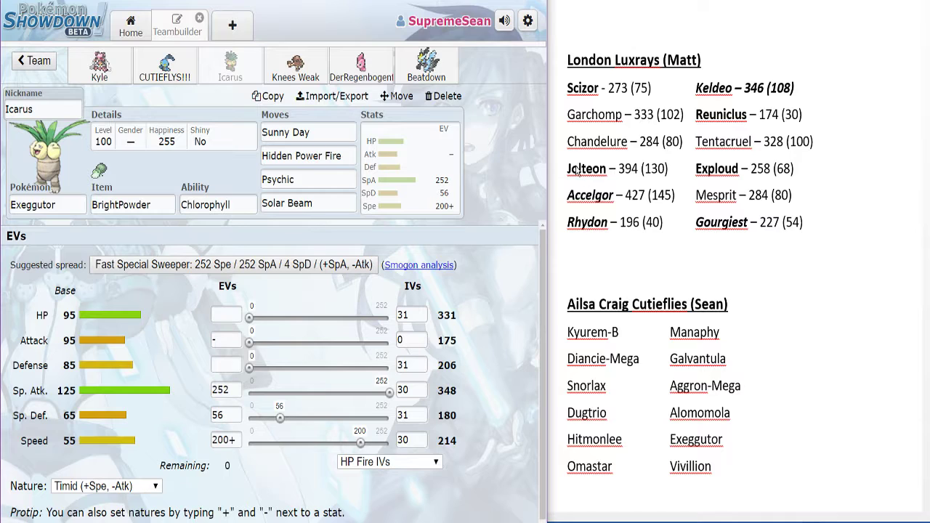
click(172, 80)
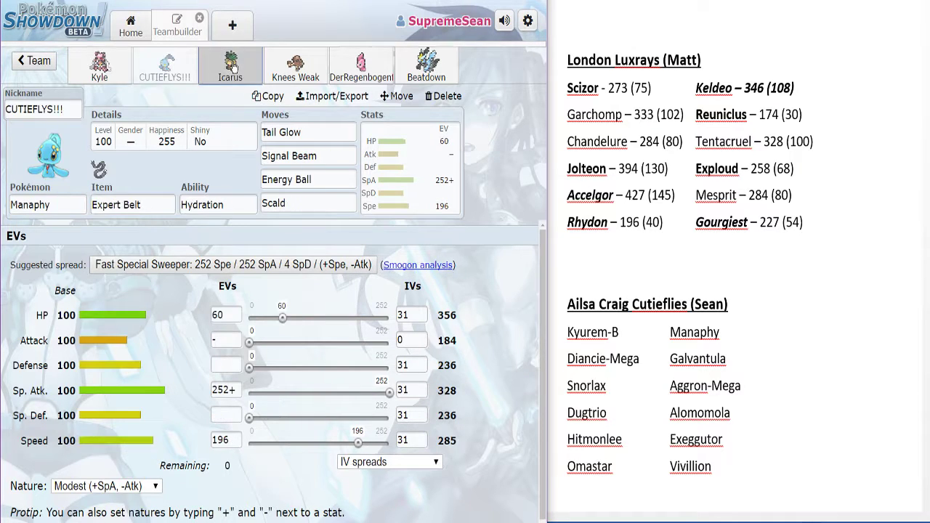
click(216, 68)
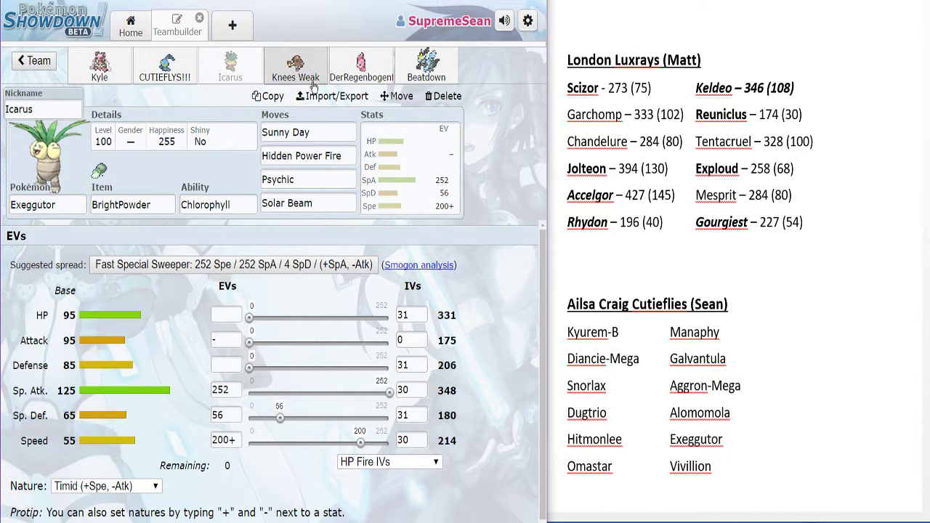
click(360, 68)
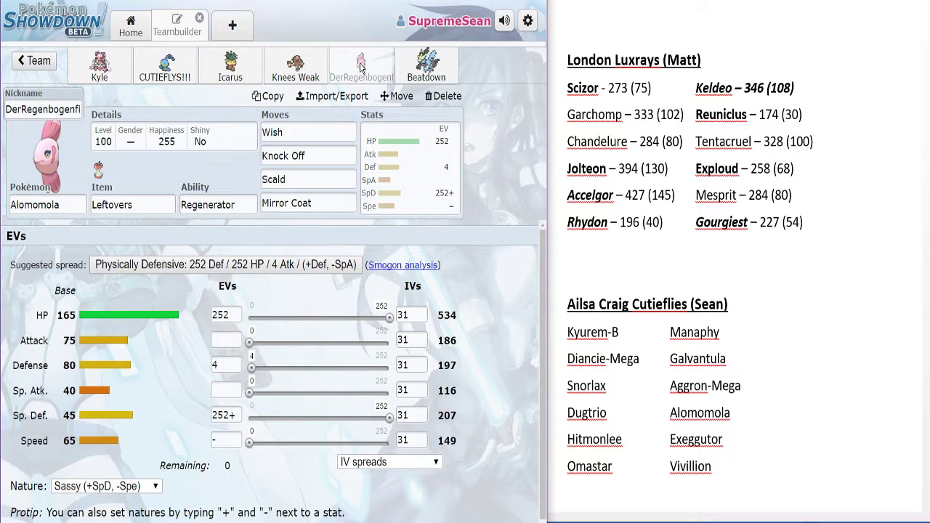
click(295, 65)
click(442, 69)
click(353, 64)
click(298, 69)
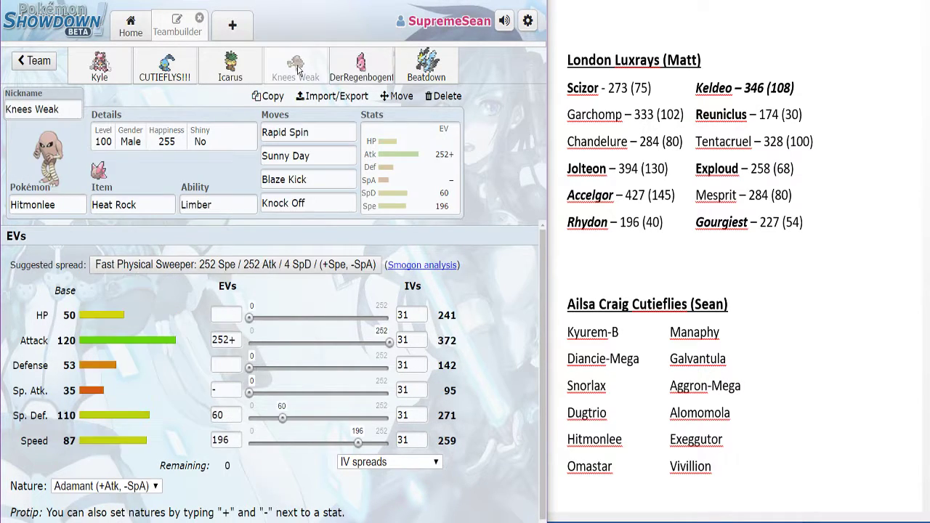
click(103, 75)
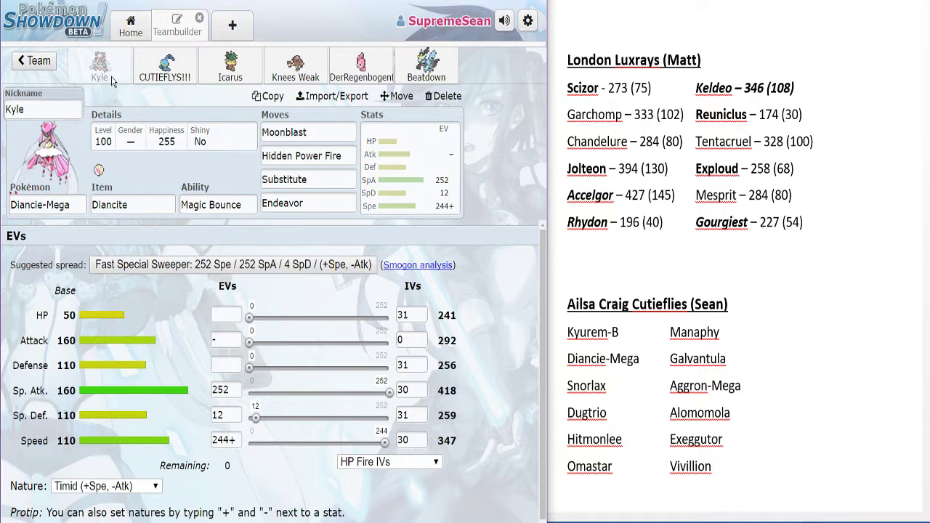
click(164, 65)
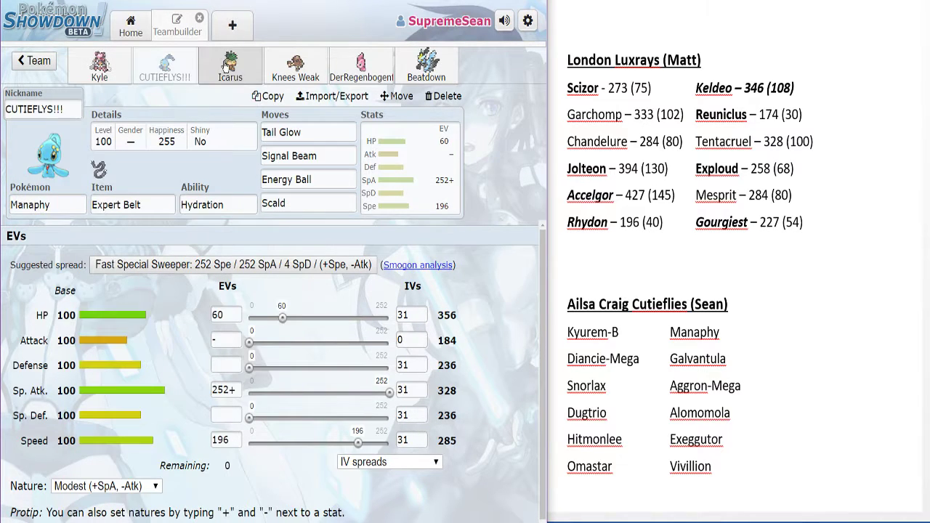
click(220, 67)
click(164, 66)
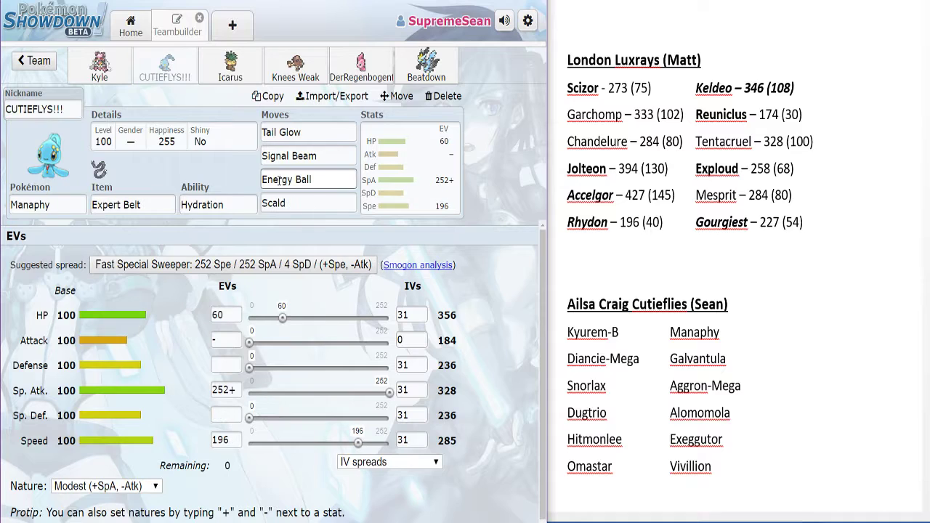